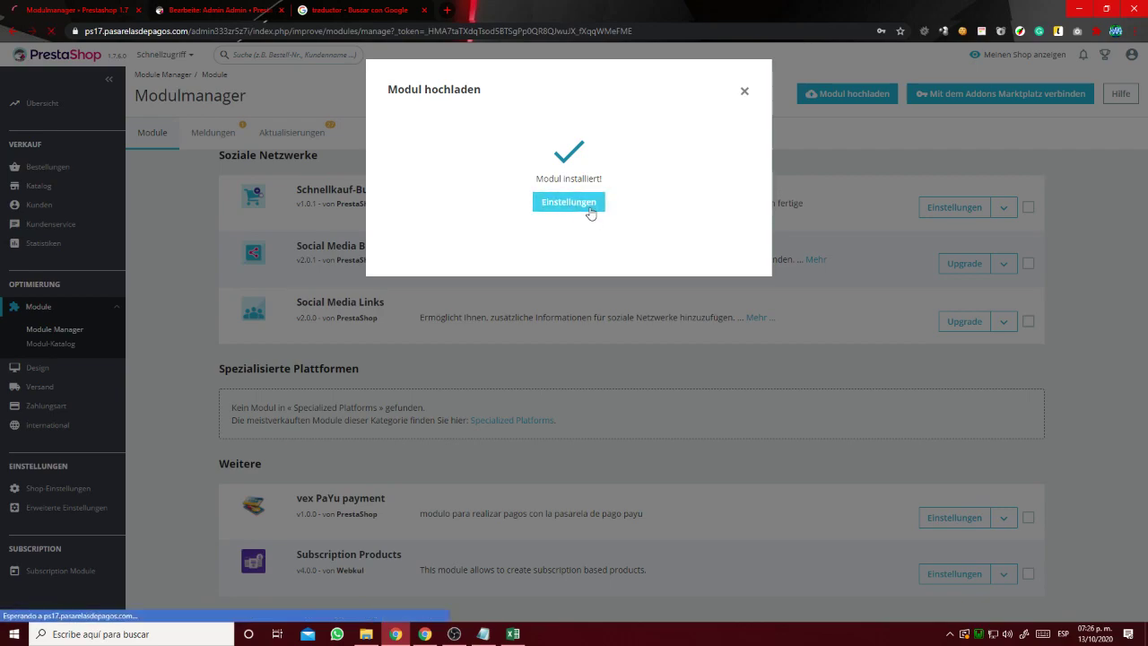
Open the Einstellungen page of the newly installed module.
left_click(589, 212)
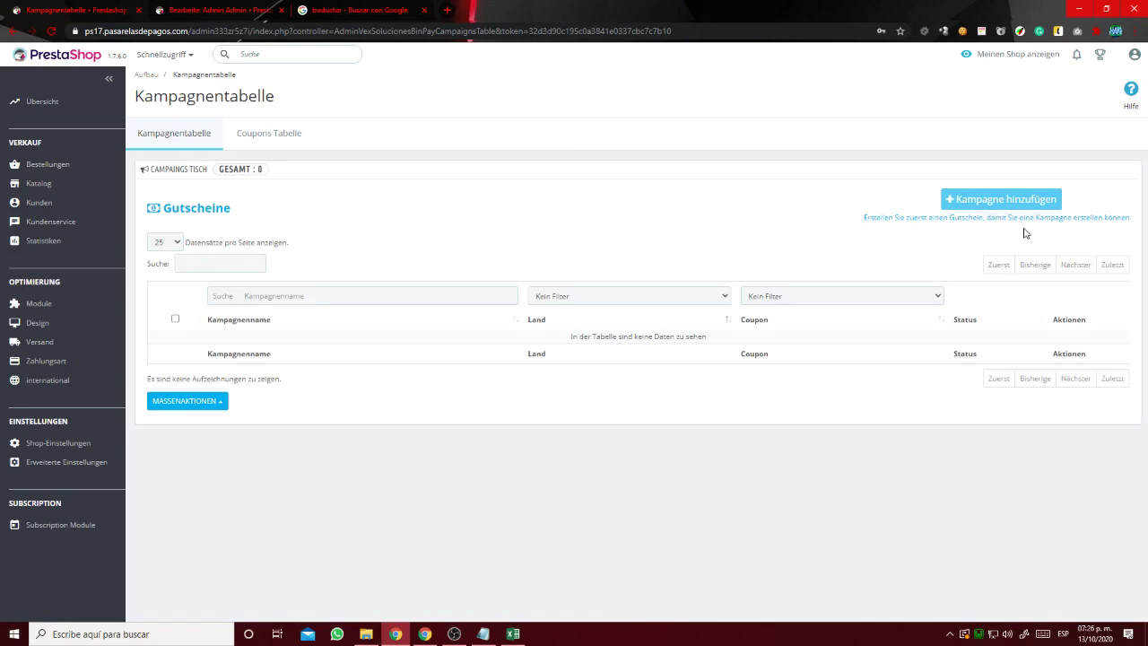
Switch from the empty Kampagnentabelle to the empty Coupons Tabelle.
left_click(198, 214)
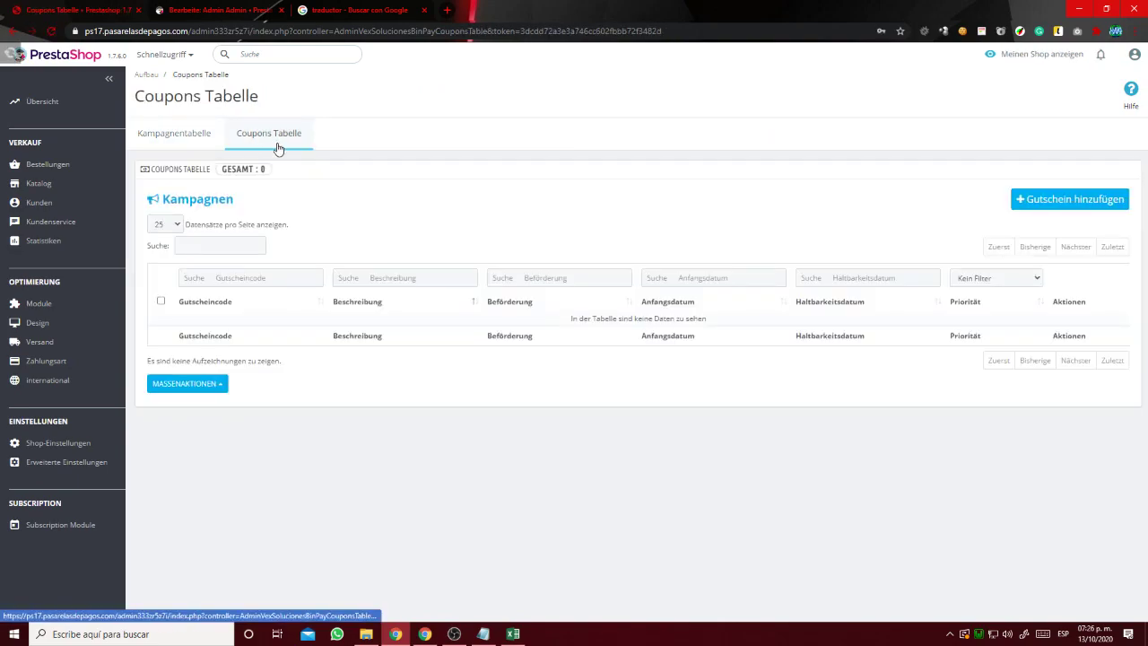
Start a new coupon with a generated code, description '50% discount' and priority 1.
left_click(1055, 202)
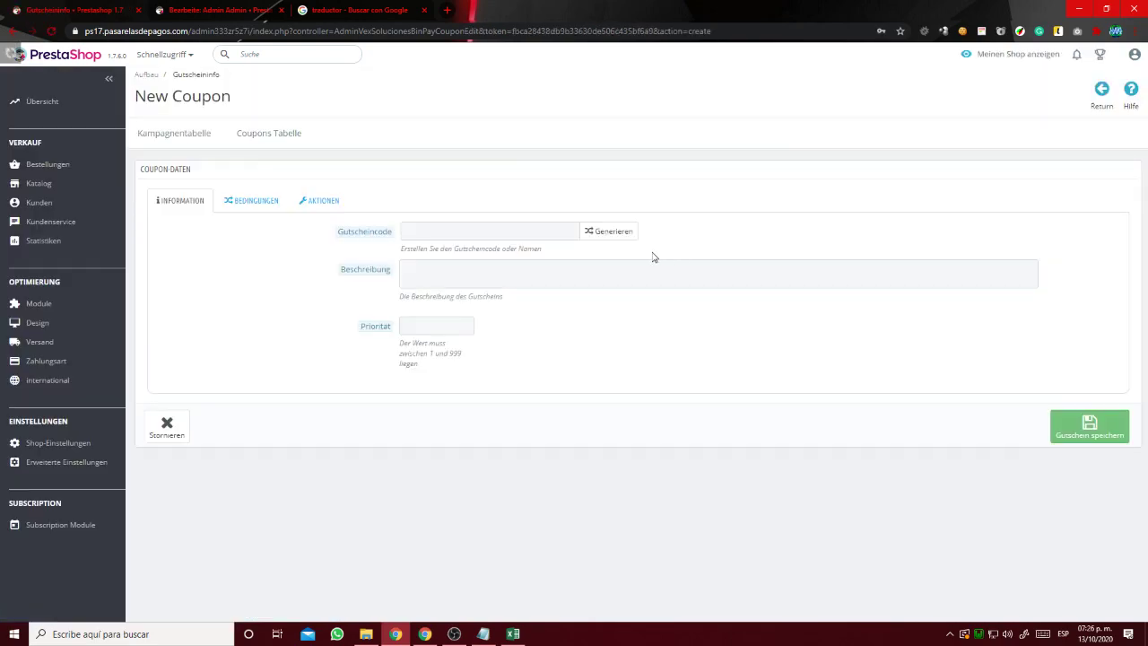
left_click(611, 233)
left_click(466, 267)
type("50% discount")
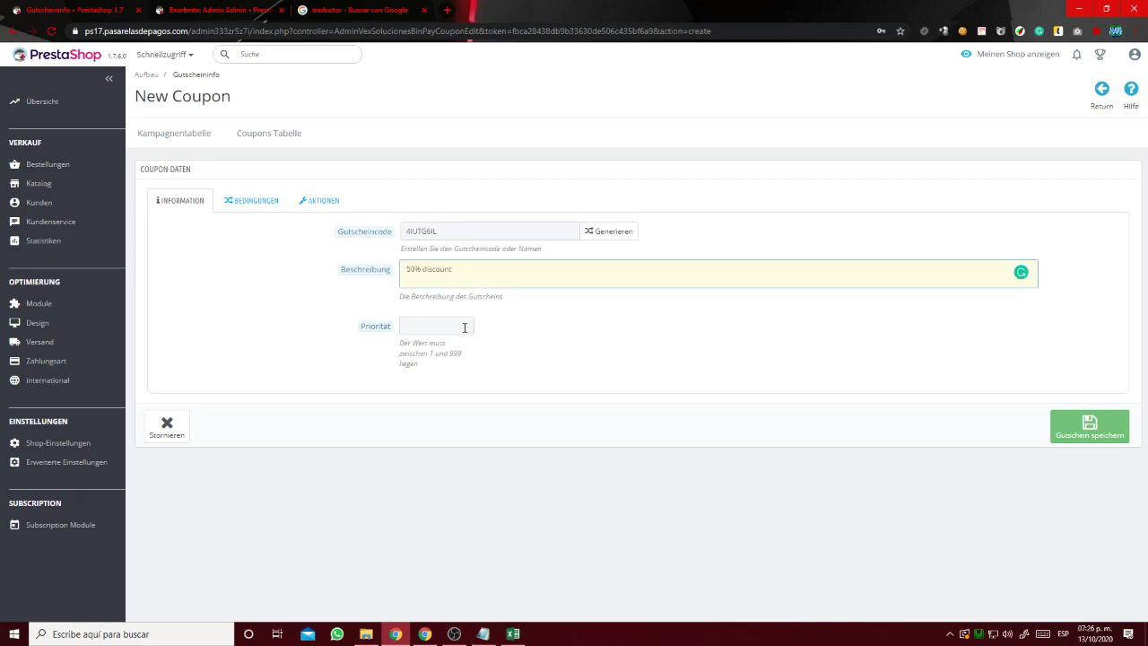
left_click(464, 328)
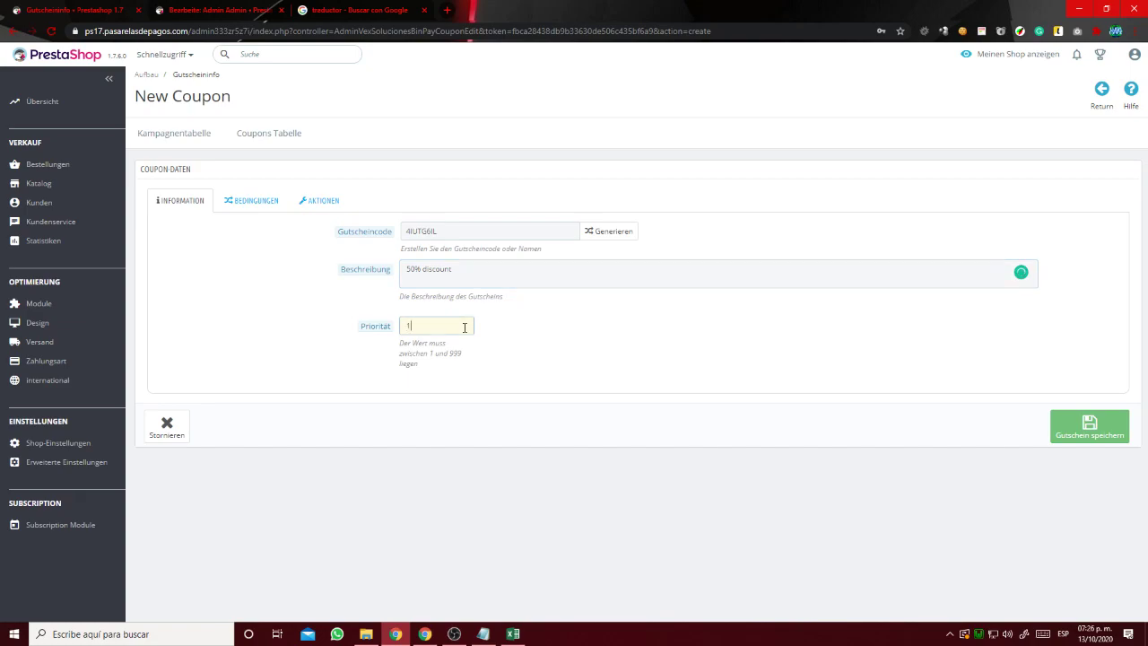
left_click_drag(430, 354, 460, 356)
Set validity 2020-10-13 to 2020-10-31 and minimum amount 0, then try saving the coupon.
left_click(254, 203)
left_click(492, 231)
left_click(496, 337)
left_click(838, 230)
left_click(952, 386)
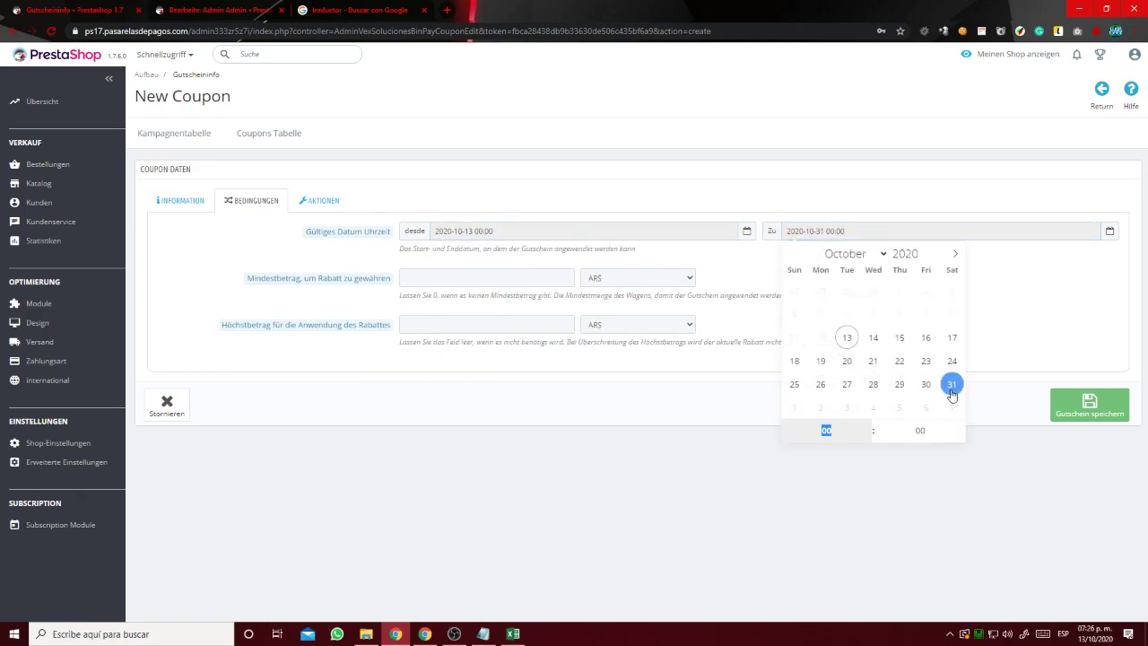
left_click(836, 492)
left_click(514, 280)
left_click(836, 292)
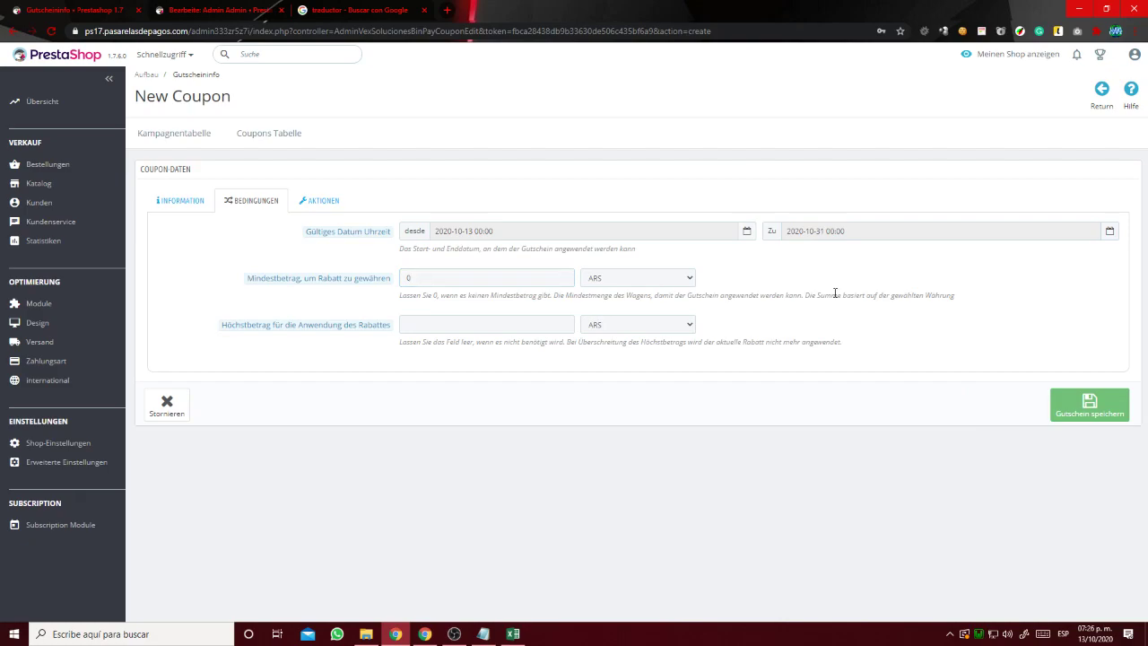
left_click(1087, 418)
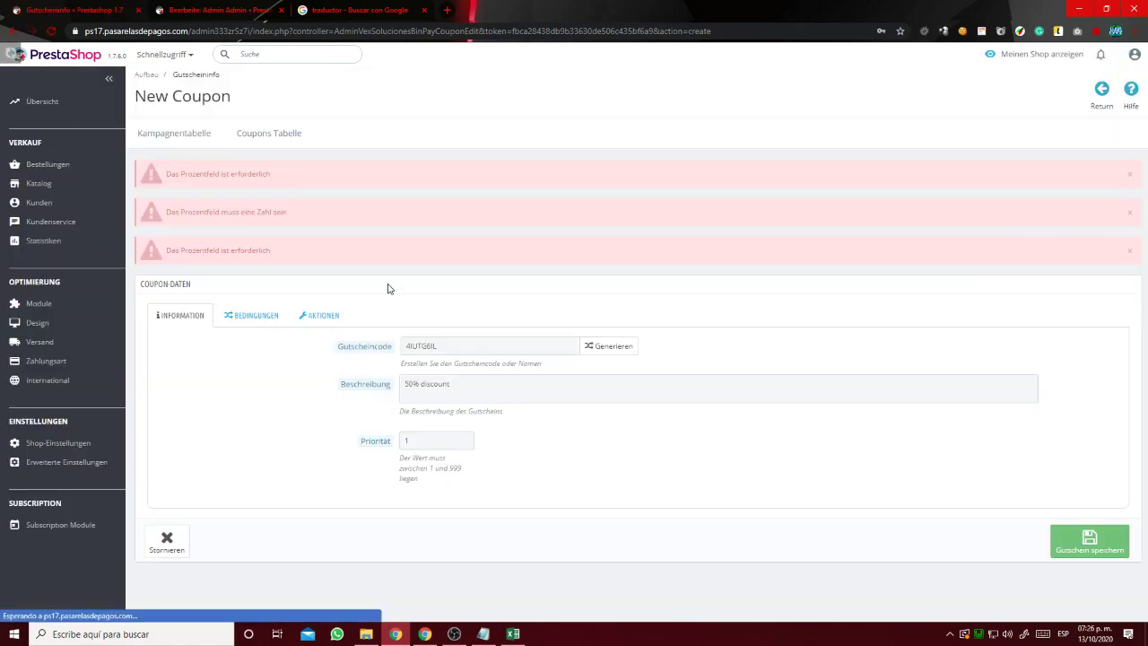
Recheck the coupon's validity dates, 2020-10-13 to 2020-10-31, in Bedingungen.
left_click_drag(235, 176, 274, 191)
left_click(253, 315)
left_click(604, 350)
left_click(858, 345)
left_click(955, 503)
Give the coupon a 50% discount without free shipping, save it, and begin another coupon.
left_click(323, 315)
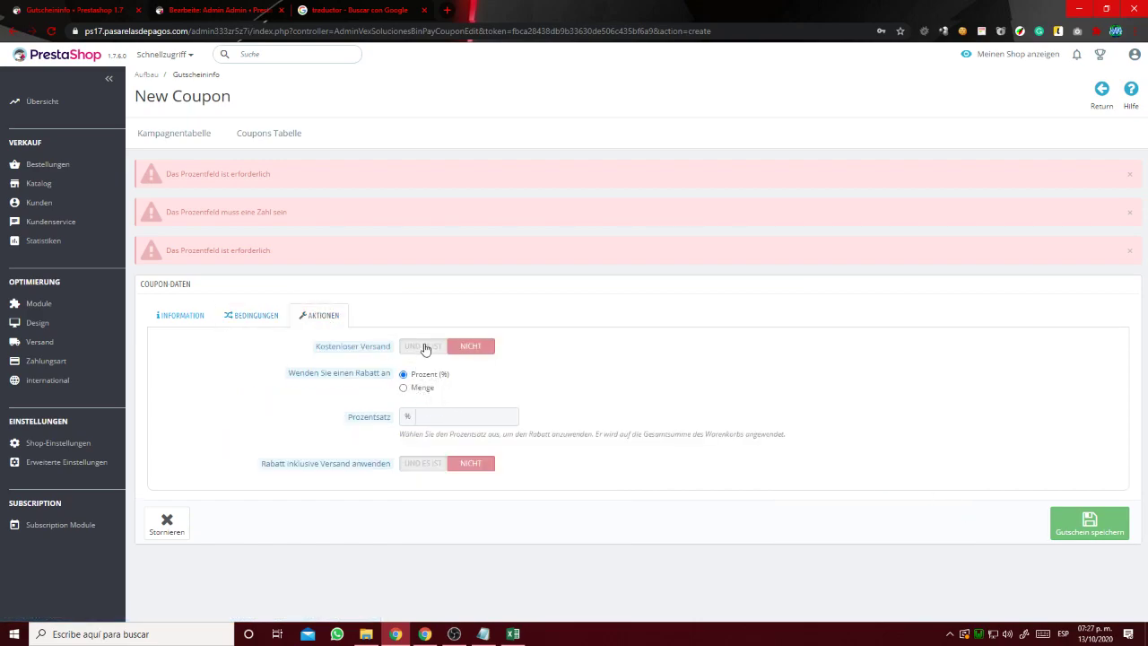
left_click(425, 347)
left_click(491, 351)
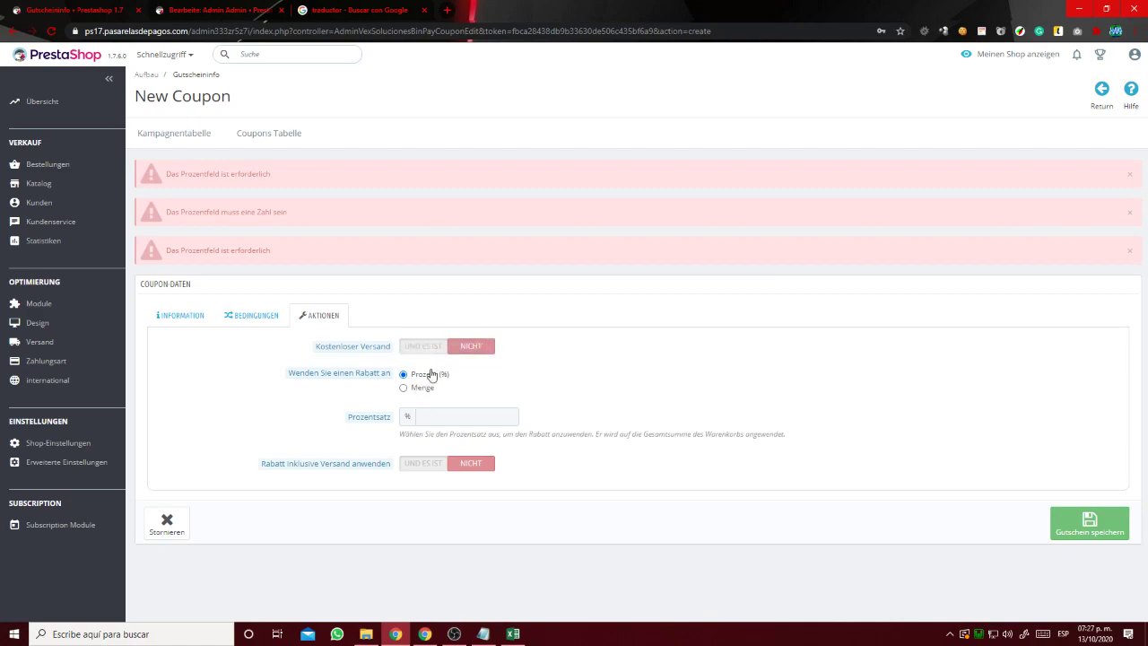
left_click(446, 417)
left_click(1089, 523)
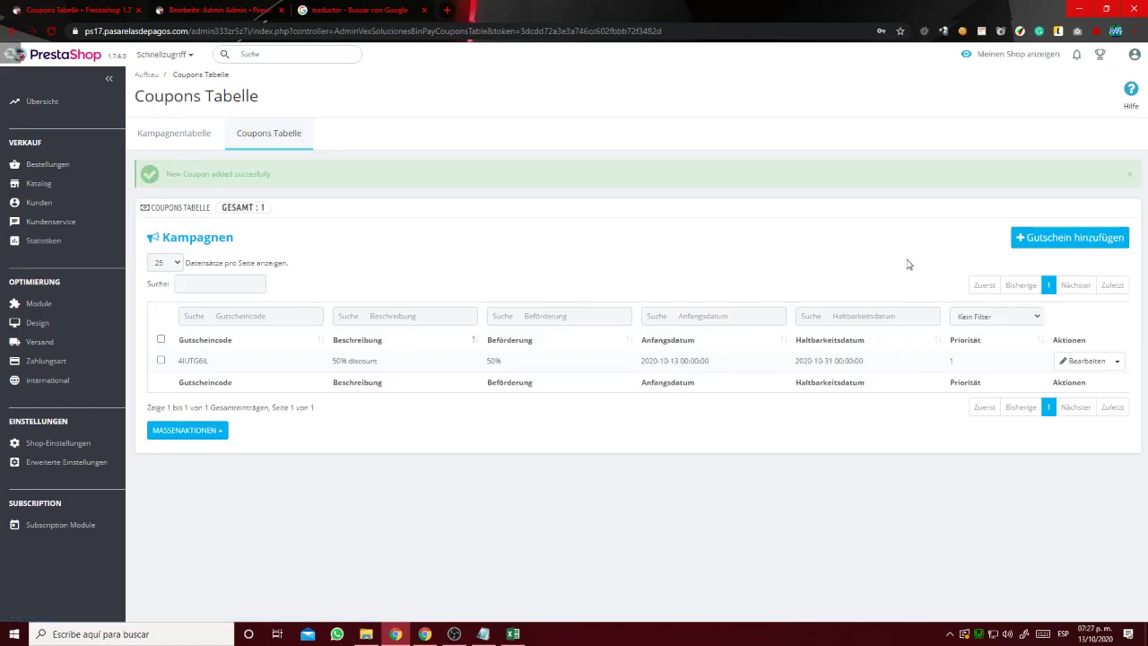
left_click(1041, 242)
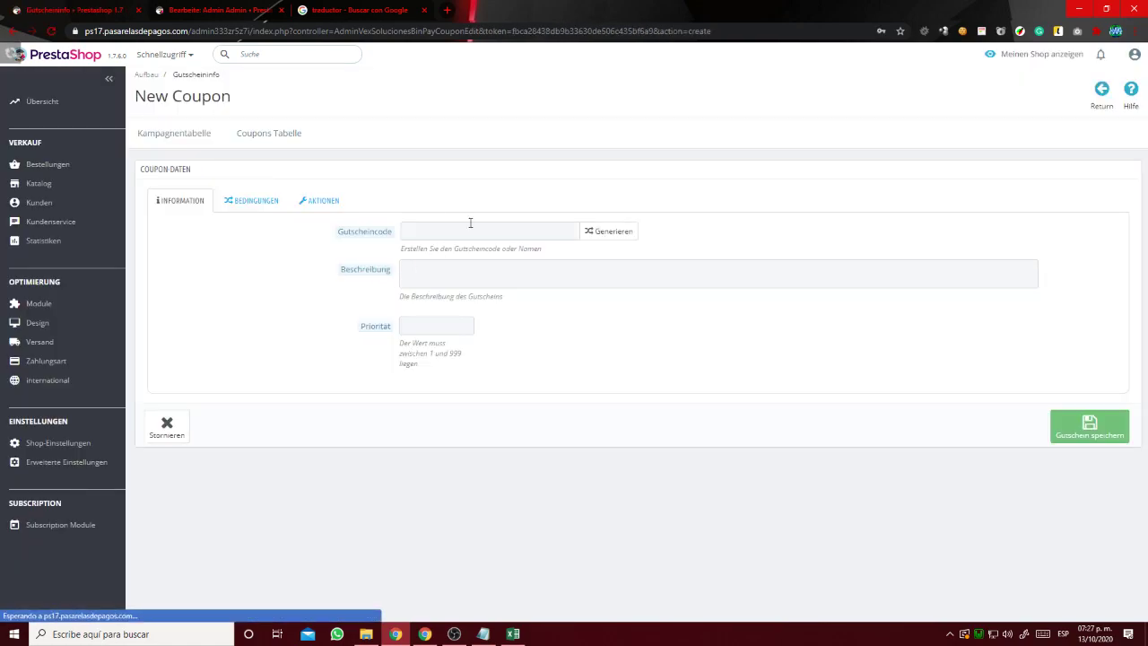
Fill the second coupon with a generated code, description 'fake', priority 2, dates 2020-10-13 to 2020-10-31 and minimum 0.
left_click(594, 234)
left_click(476, 284)
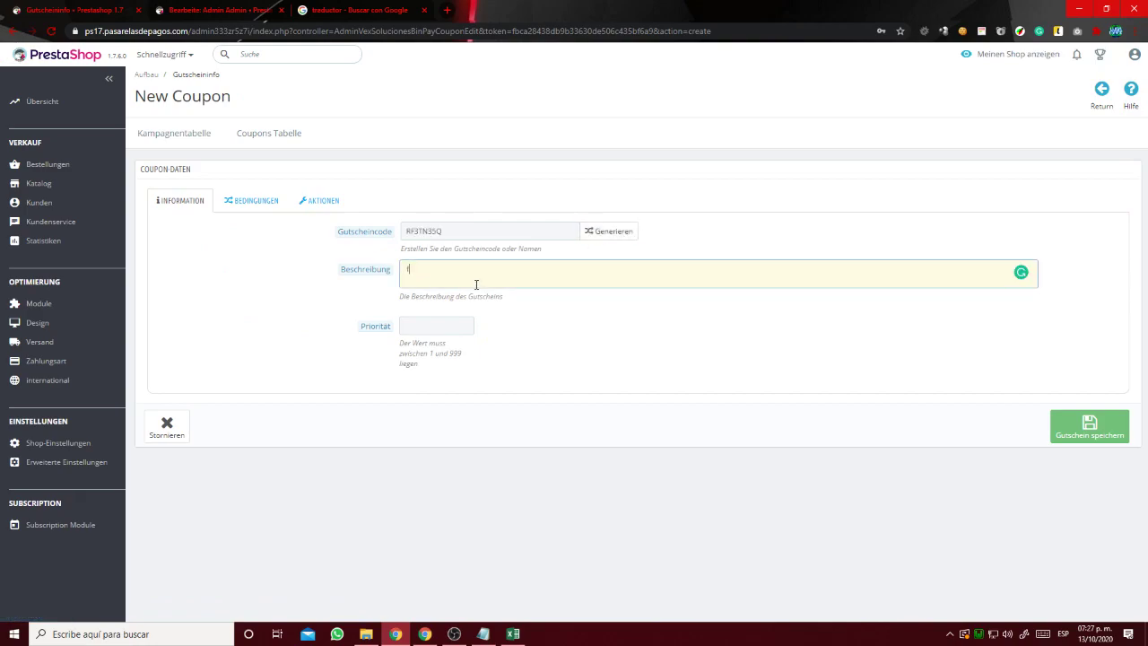
left_click(458, 323)
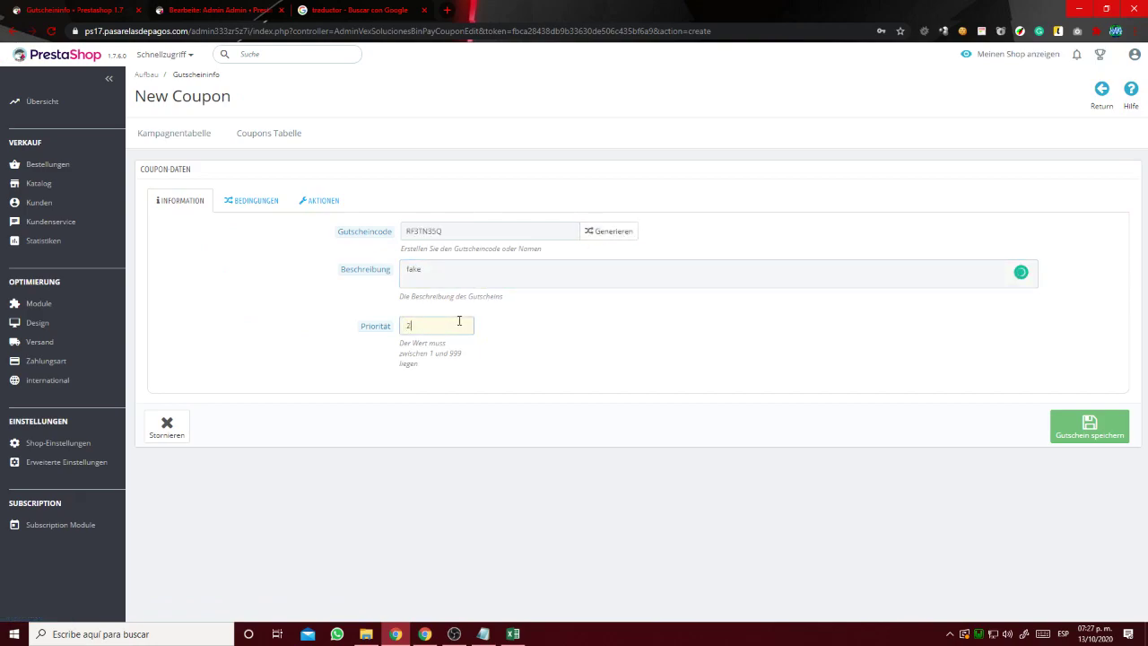
left_click(242, 200)
left_click(525, 235)
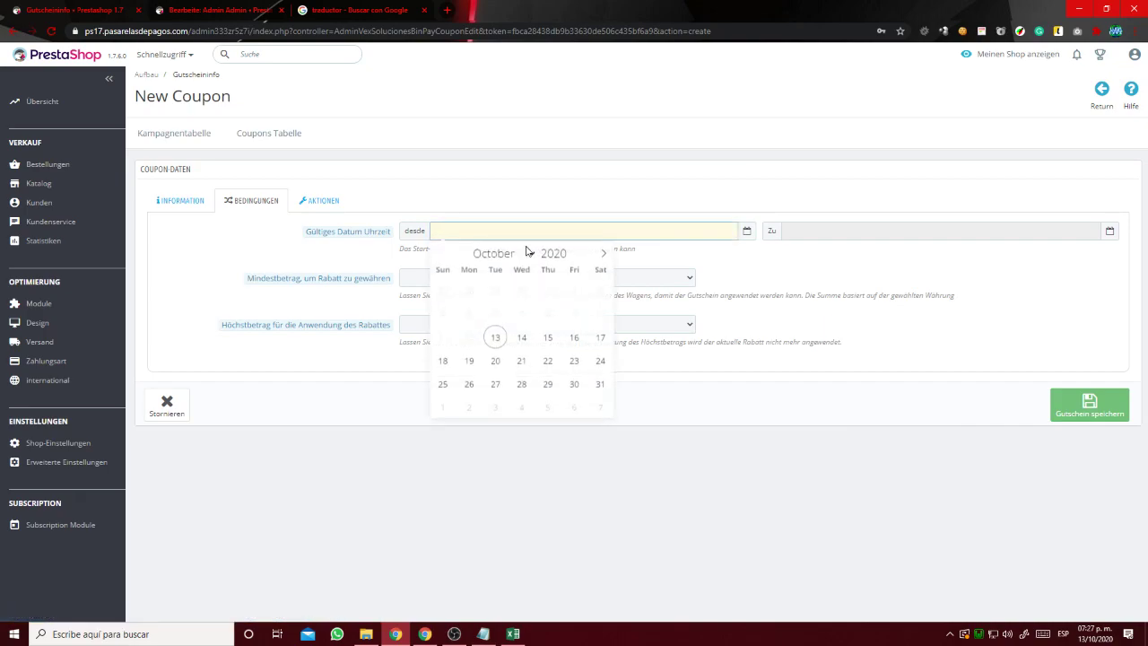
left_click(496, 337)
left_click(849, 235)
left_click(949, 384)
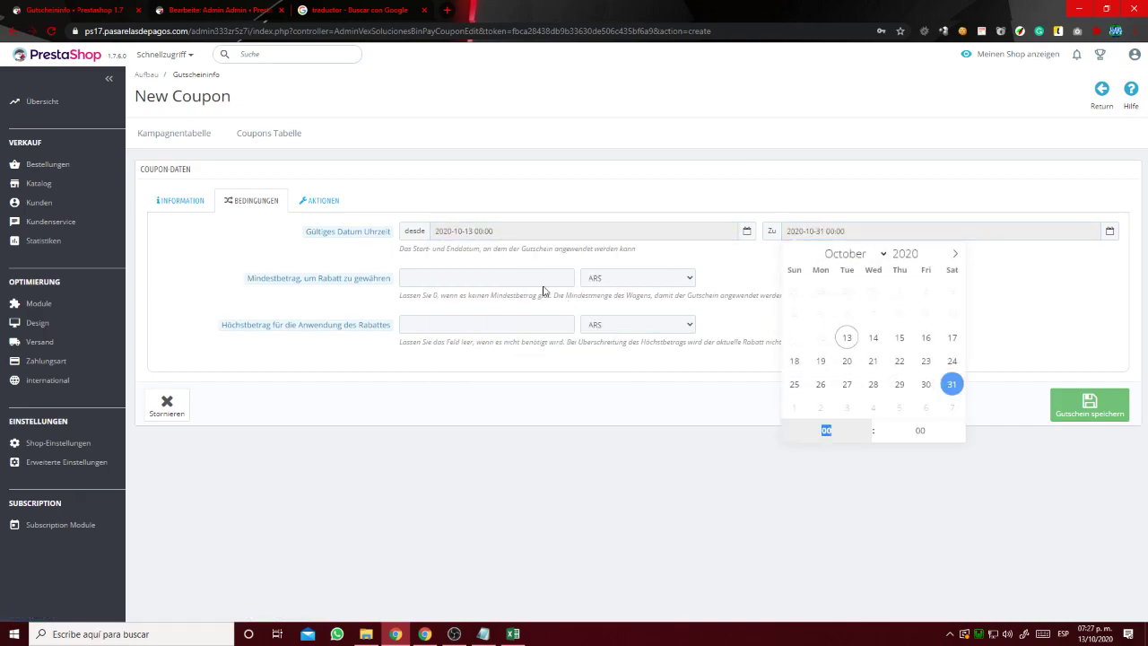
left_click(533, 278)
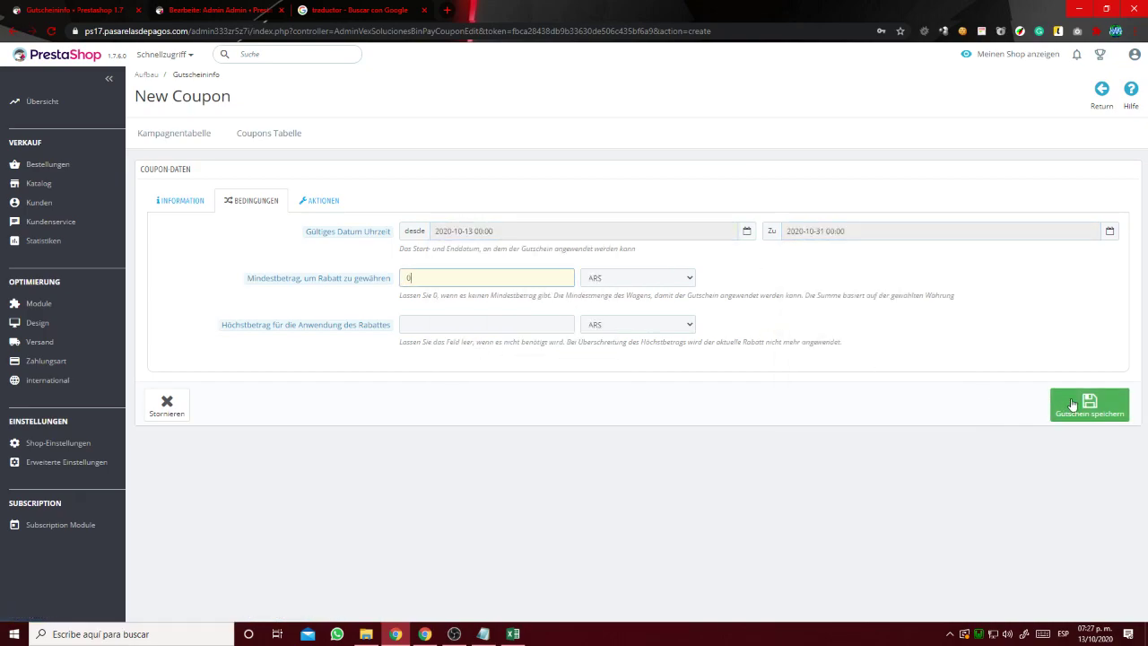
Make the discount a fixed 50 MXN amount and save the coupon.
left_click(319, 200)
left_click(425, 274)
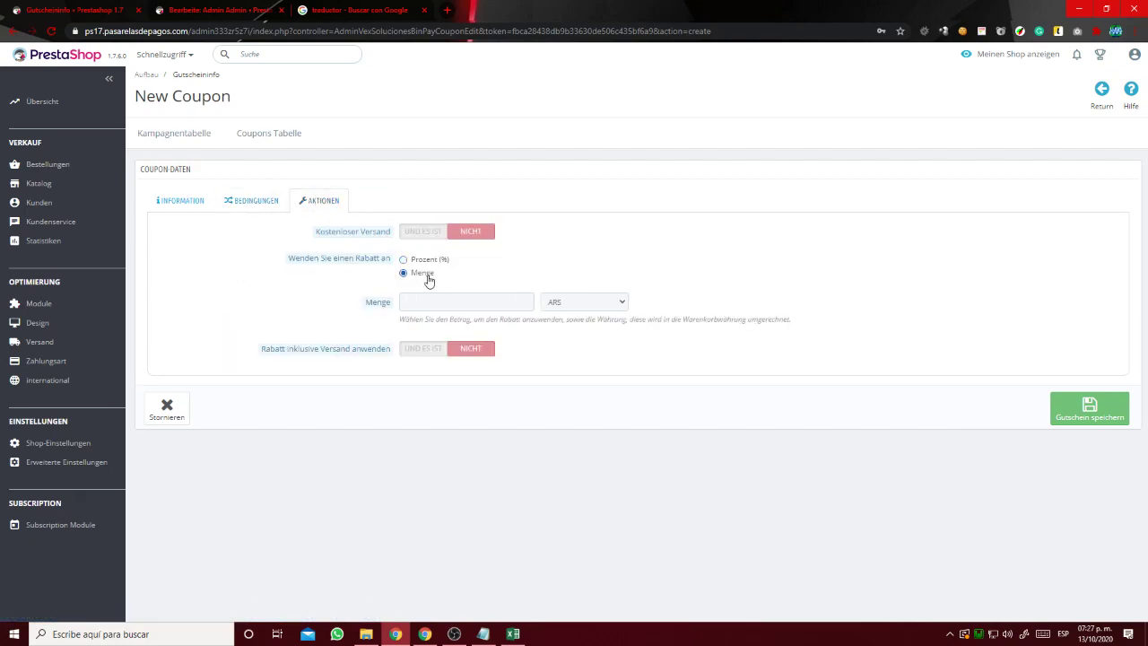
left_click(588, 304)
left_click(588, 392)
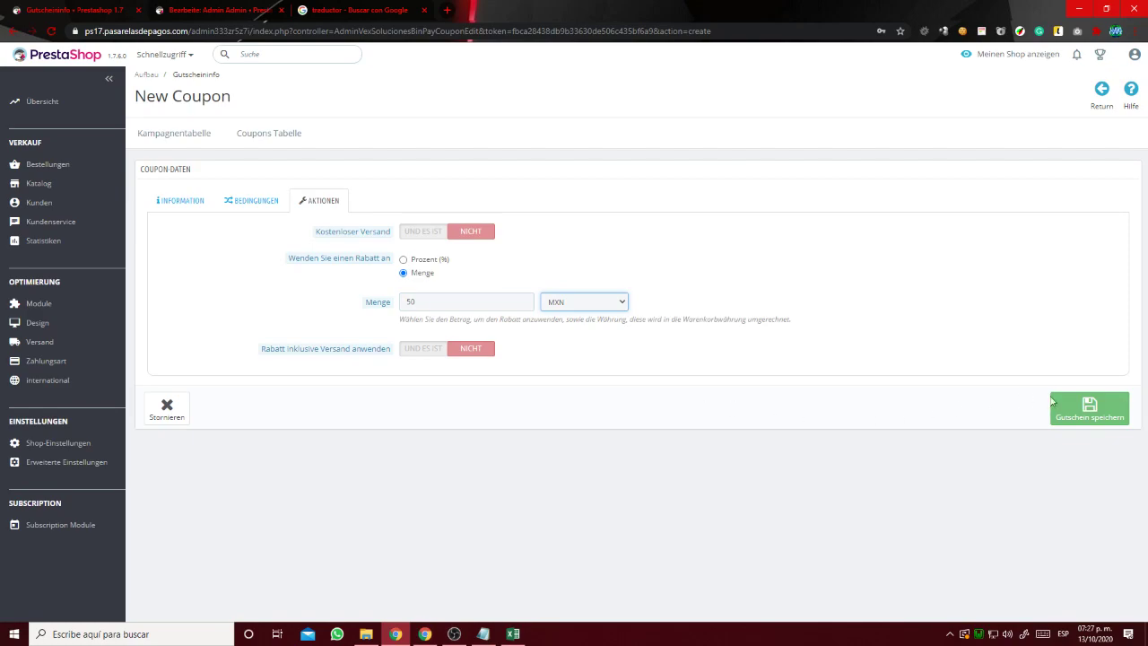
left_click(1072, 408)
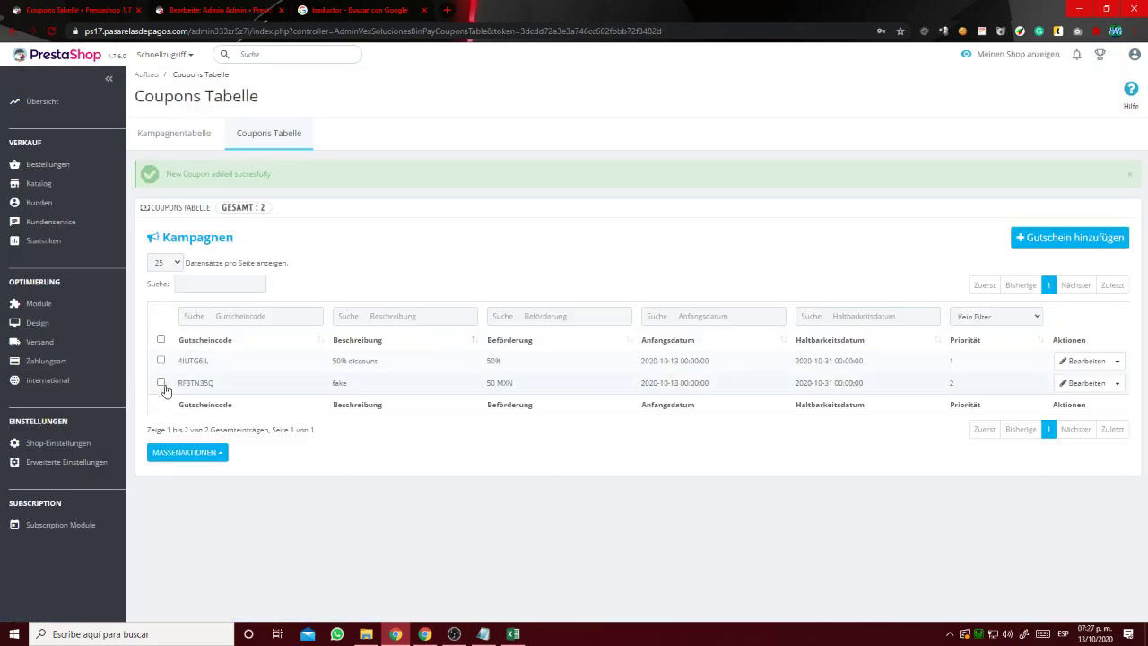
Select all coupons, cancel their bulk deletion, and go back to the Kampagnentabelle.
left_click(173, 459)
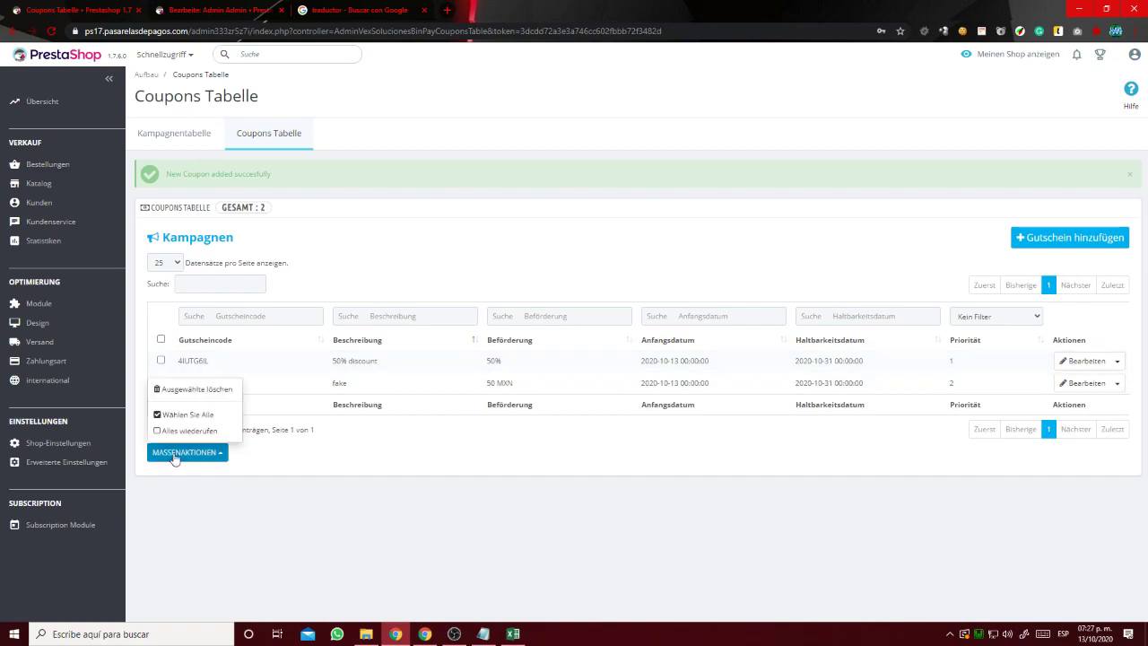
left_click(179, 415)
left_click(187, 452)
left_click(211, 434)
left_click(200, 453)
left_click(188, 414)
left_click(187, 453)
left_click(207, 391)
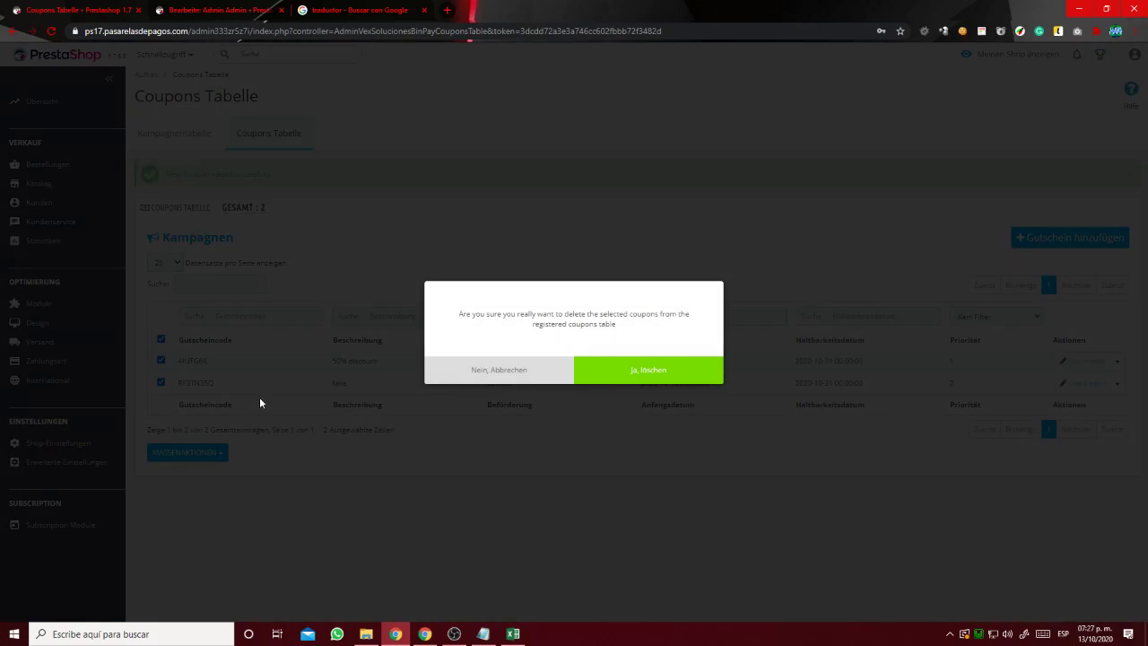
left_click(452, 373)
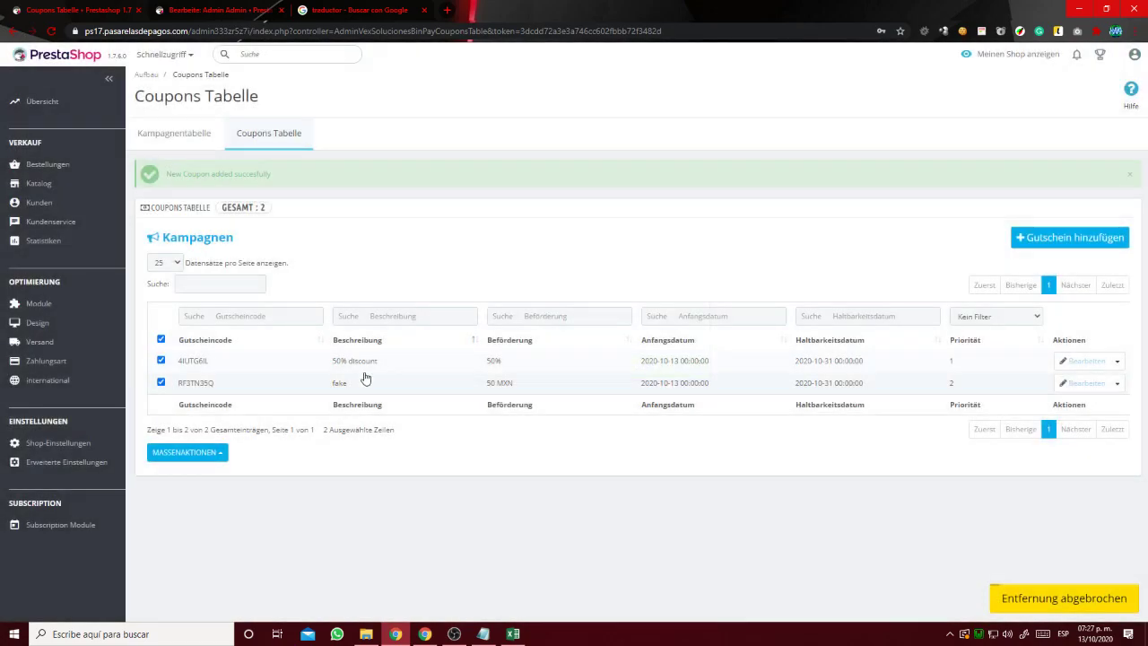
left_click(206, 240)
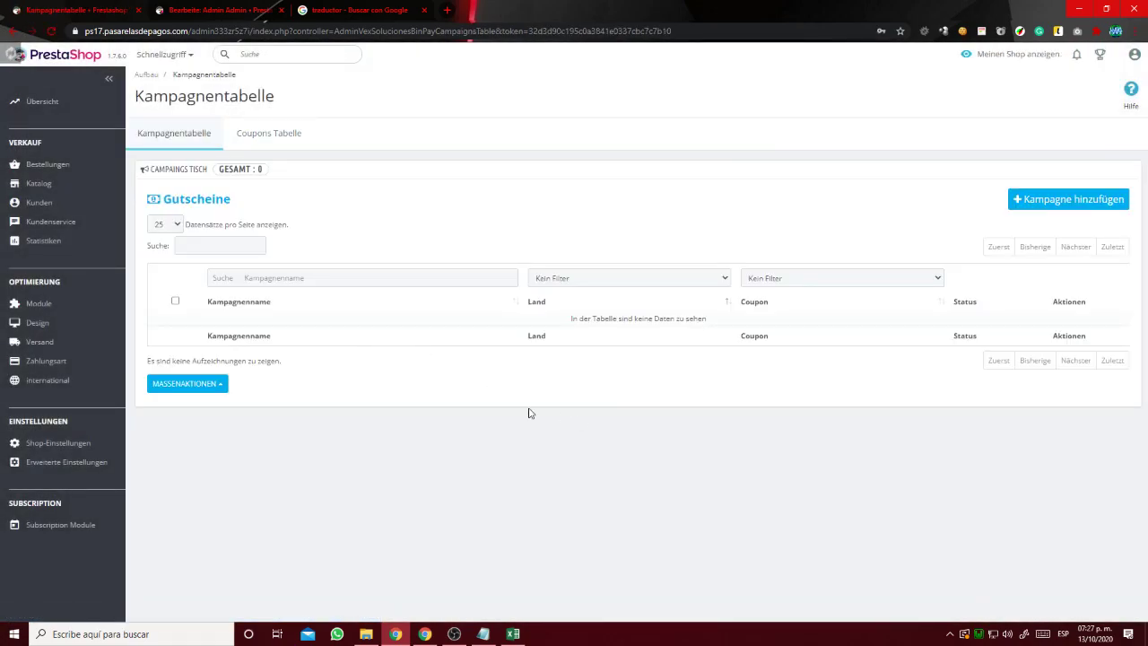
Start a new campaign named 'Visas Mexico'.
left_click(1057, 204)
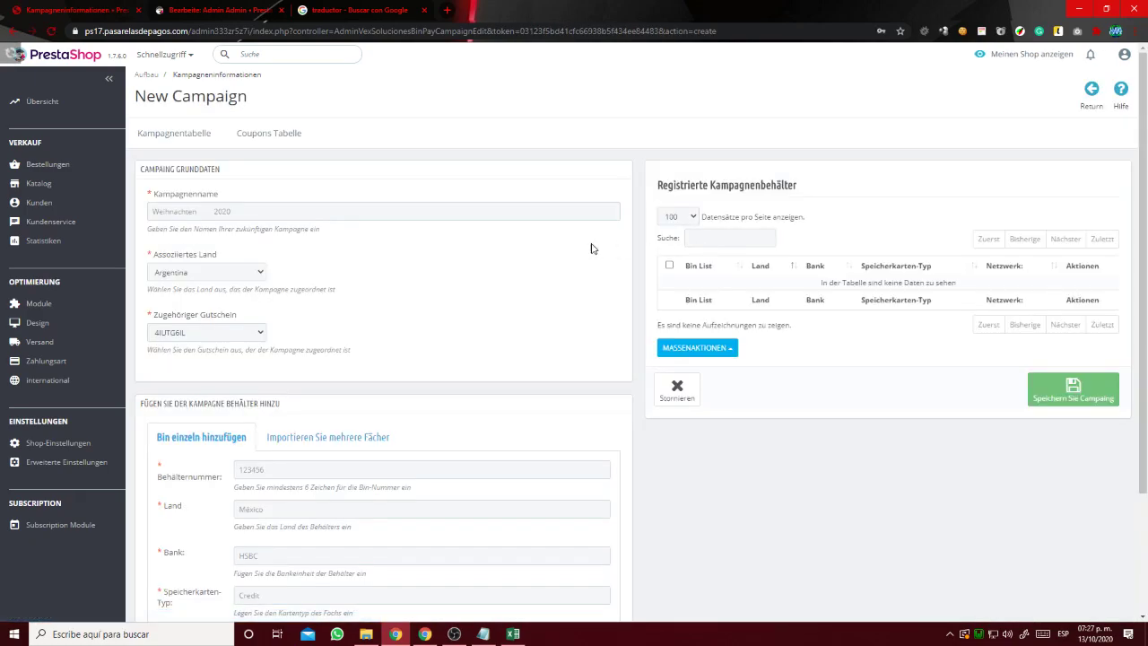
left_click(241, 212)
left_click(193, 257)
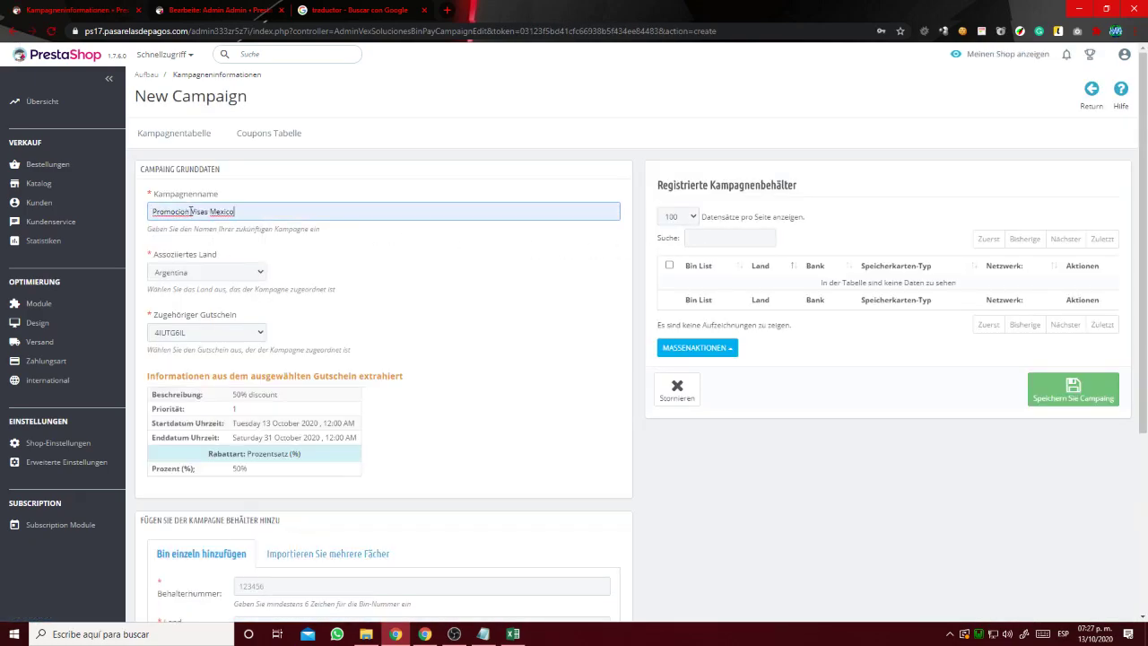
left_click_drag(177, 215, 153, 214)
key("BackSpace")
key("Delete")
left_click(207, 271)
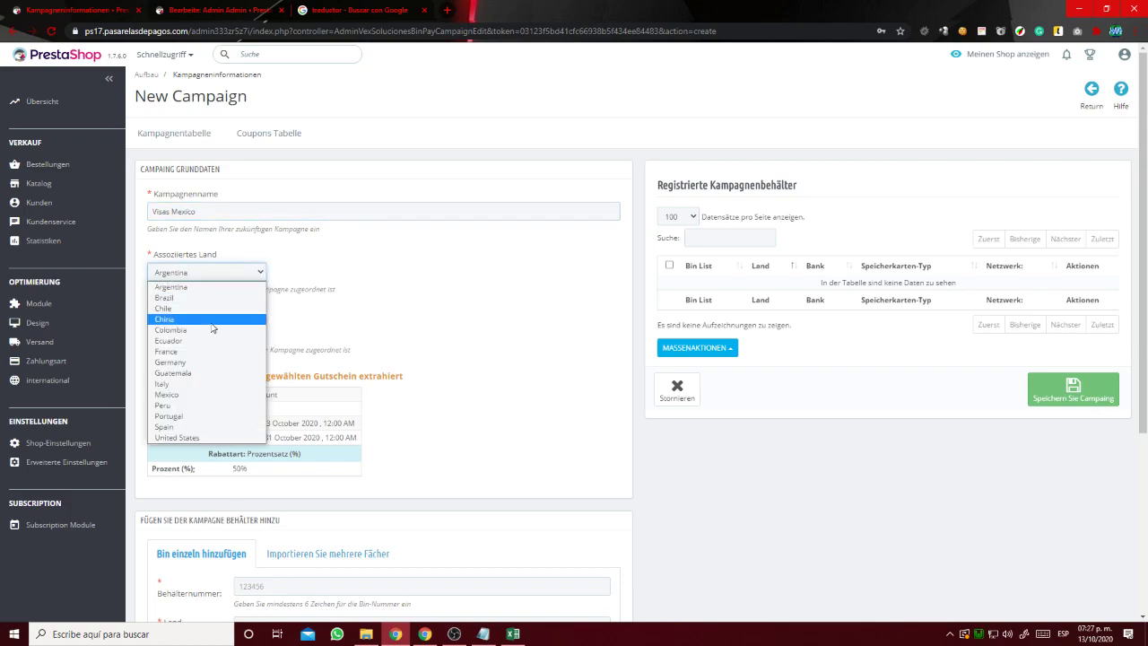
left_click(210, 396)
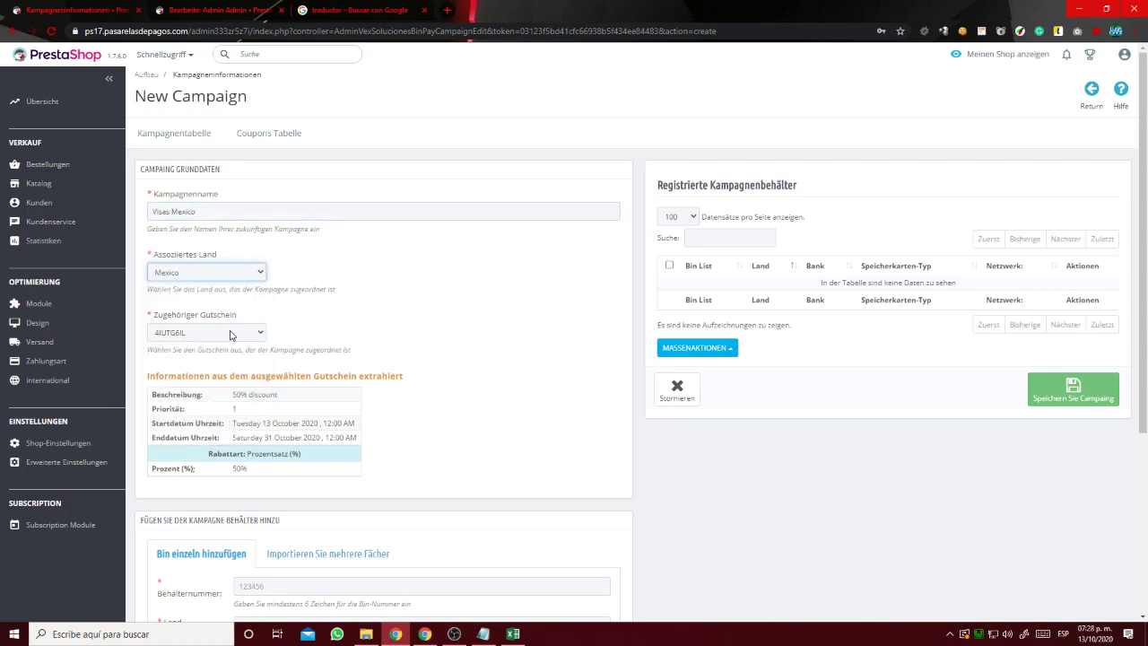
left_click(237, 336)
left_click(219, 362)
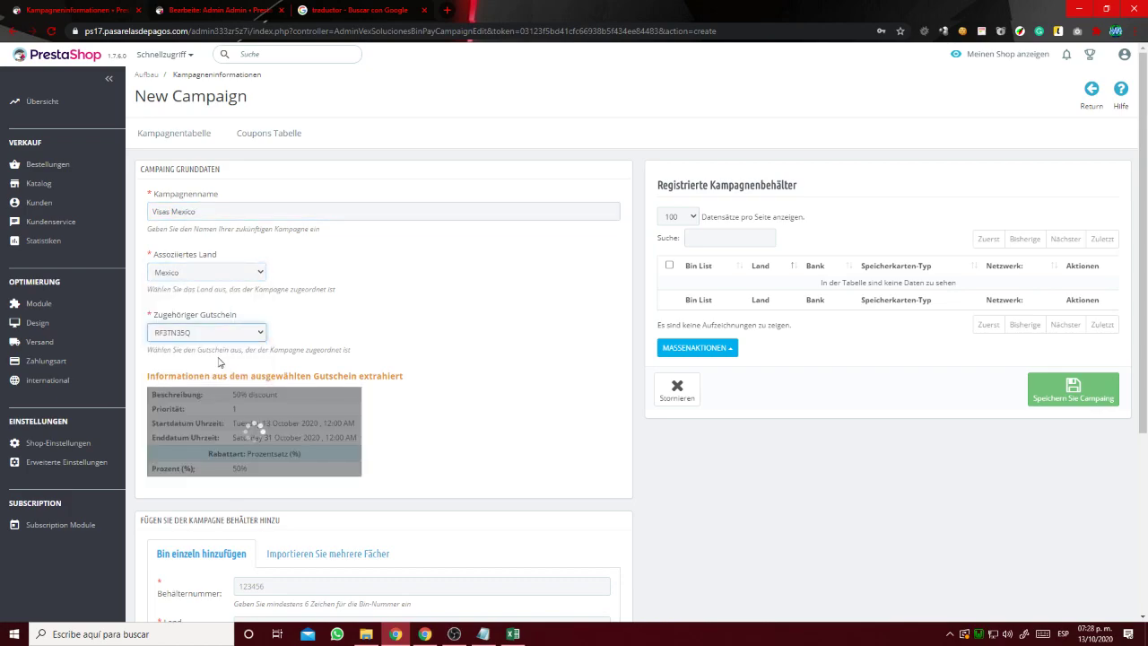
left_click(246, 333)
left_click(225, 349)
left_click_drag(282, 396, 233, 397)
double_click(239, 469)
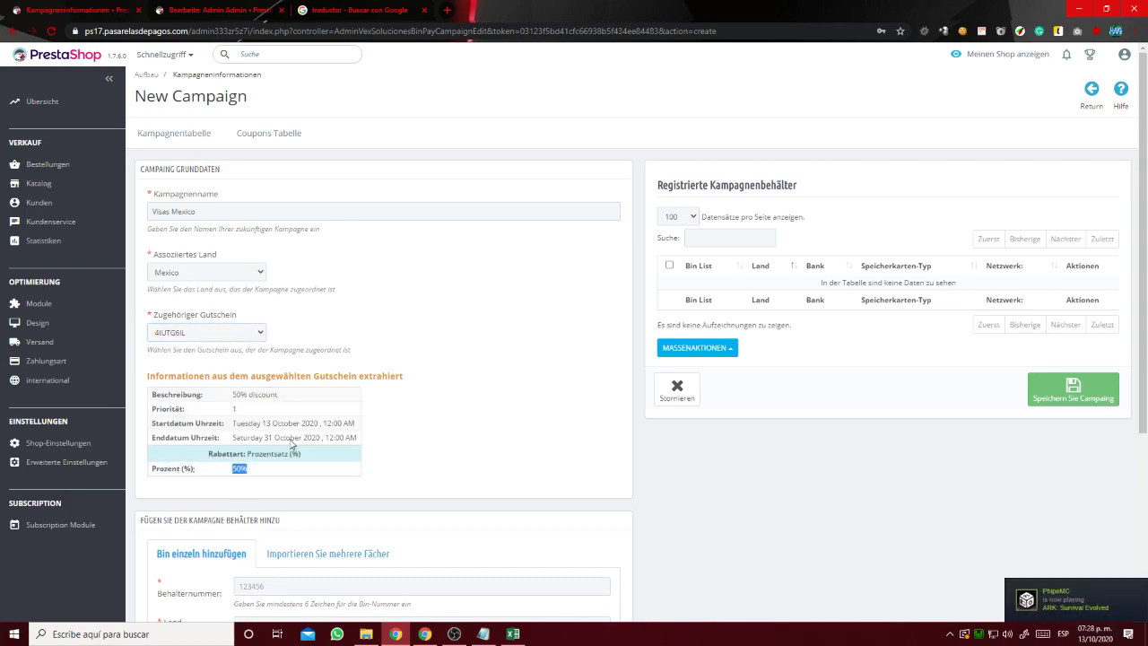
scroll(255, 401, "down", 3)
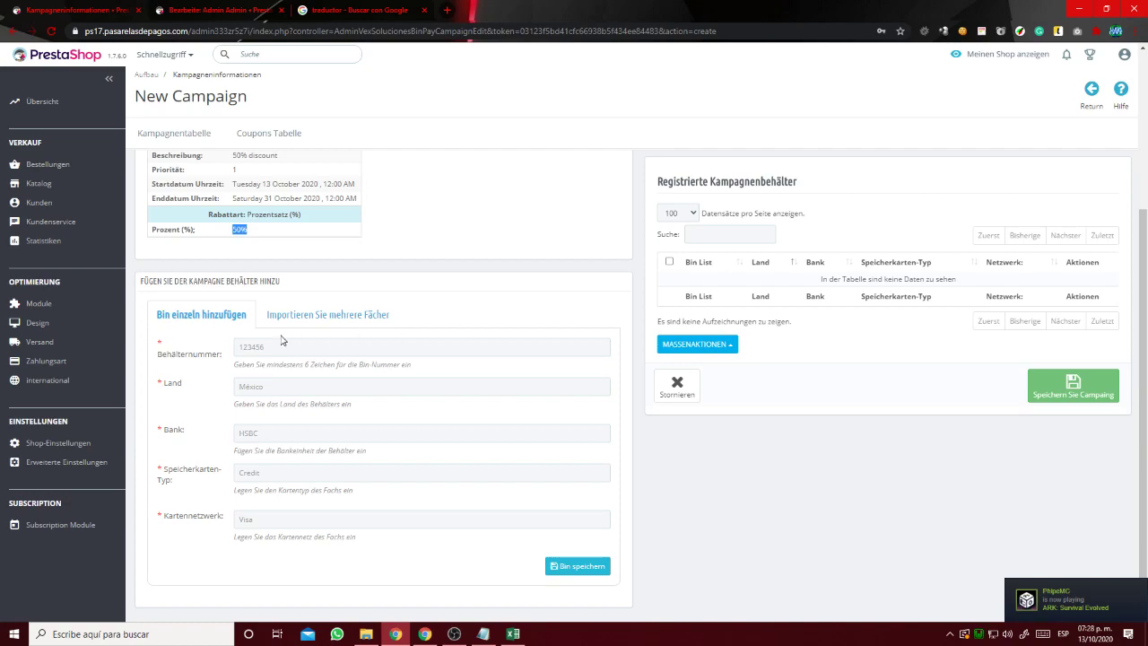
left_click(277, 347)
left_click(318, 321)
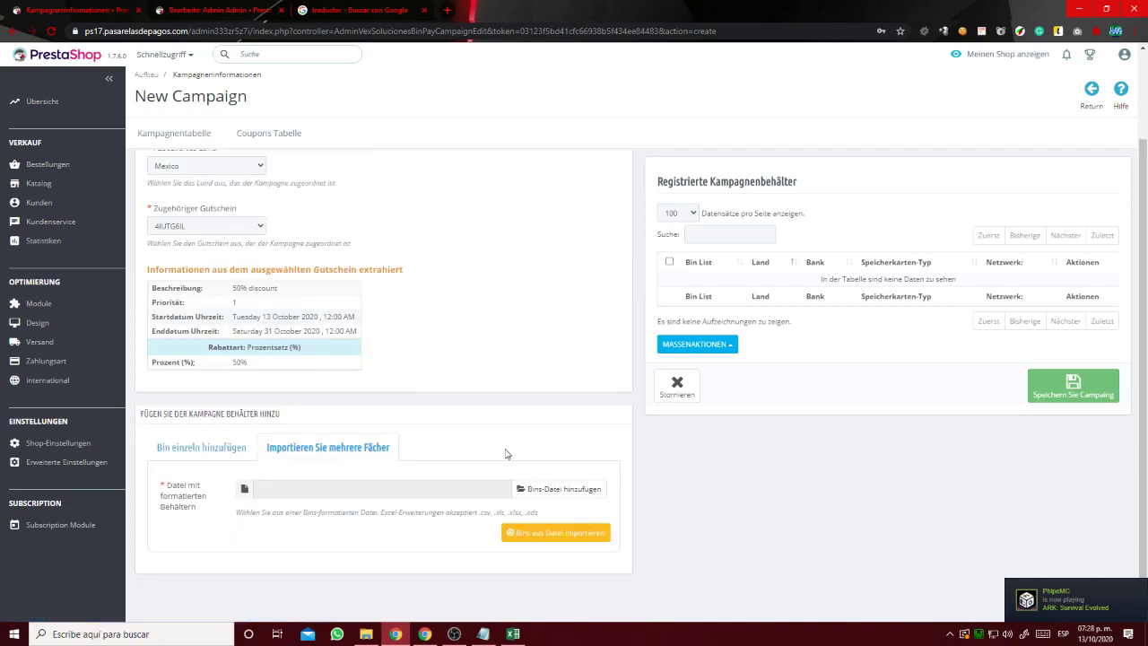
Choose prueba bins.csv from the module's files folder as the bins file and import it.
left_click(536, 490)
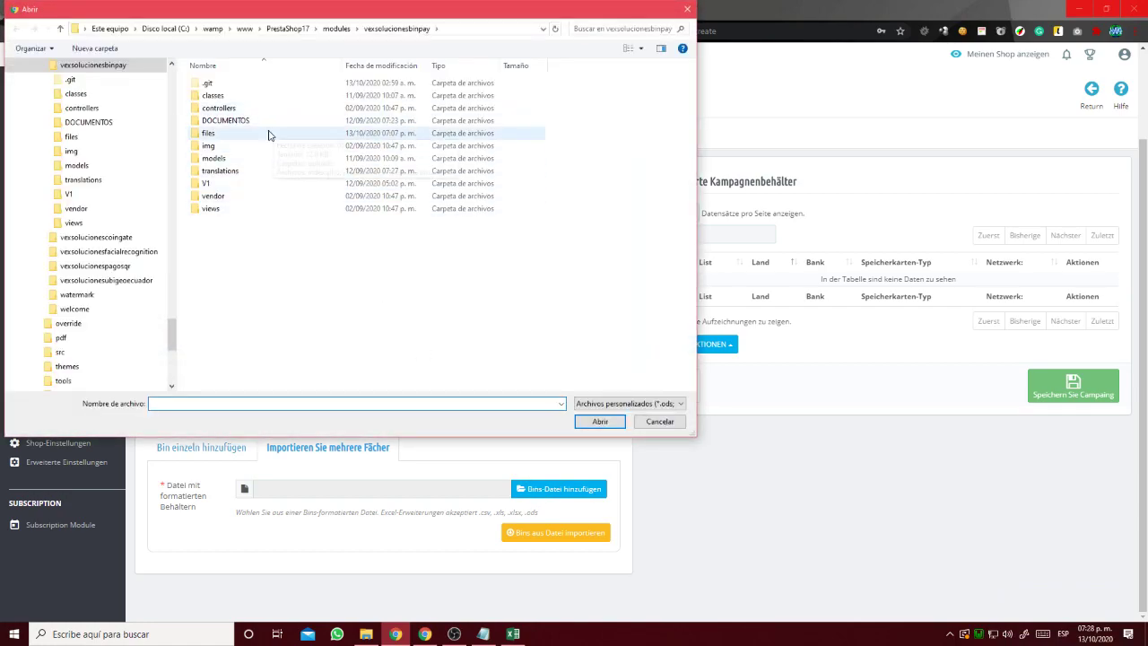
double_click(268, 130)
left_click(264, 95)
right_click(284, 97)
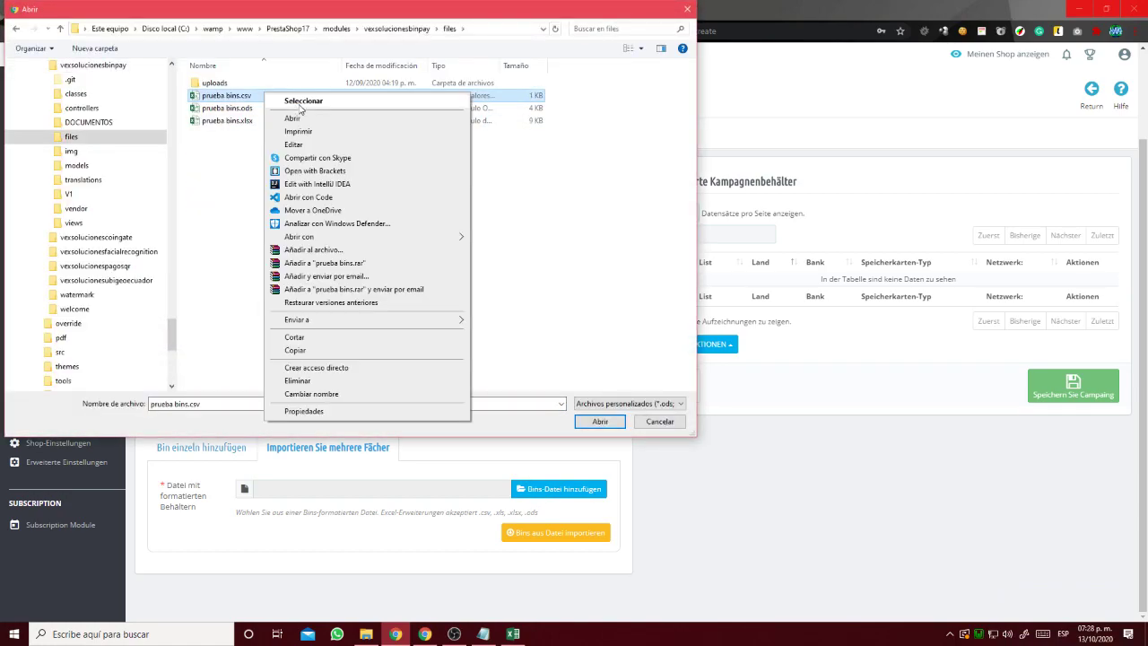
left_click(297, 105)
left_click_drag(350, 73, 831, 116)
left_click(330, 96)
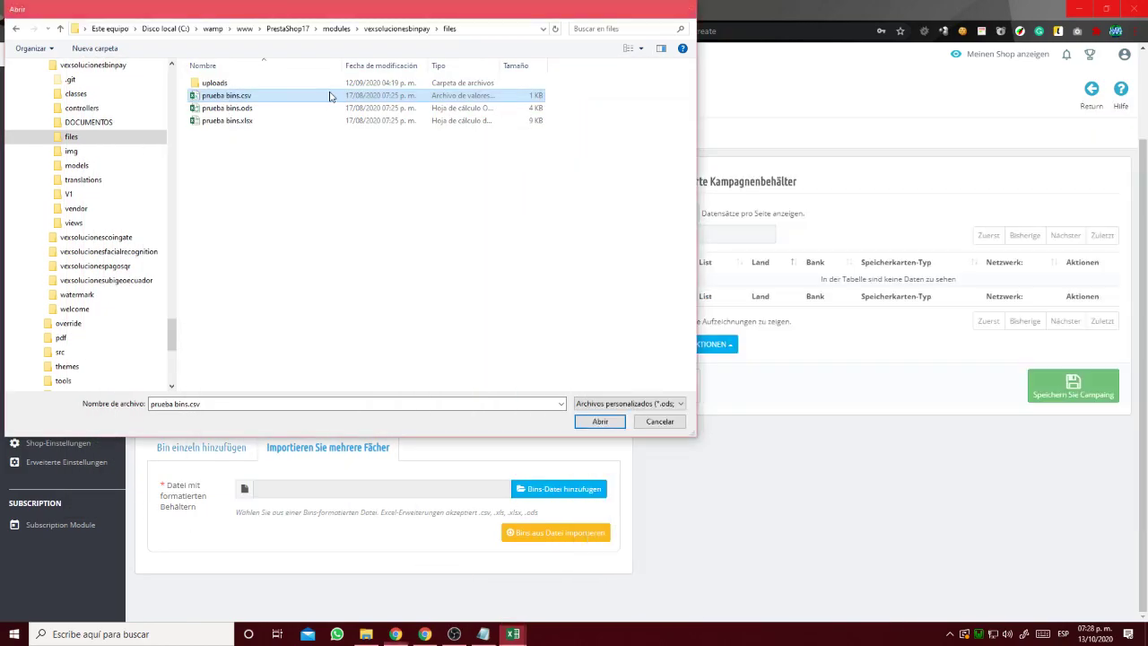
double_click(330, 96)
left_click(533, 533)
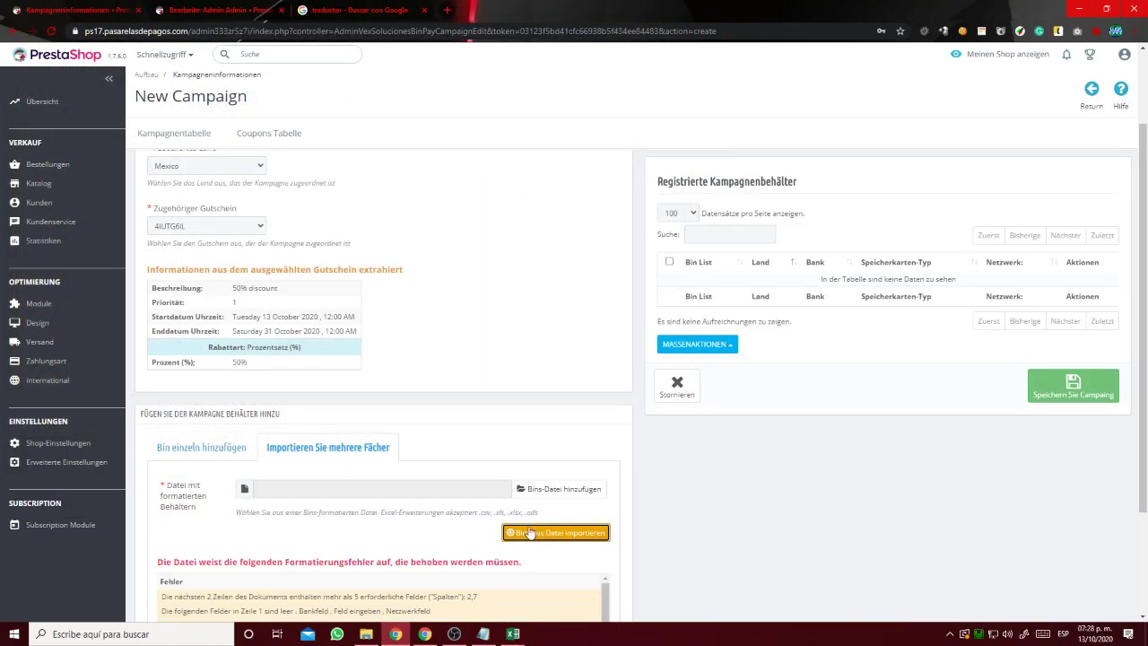
Review the formatting-error list, then bring the prueba bins.csv spreadsheet to the front.
left_click_drag(305, 611, 315, 573)
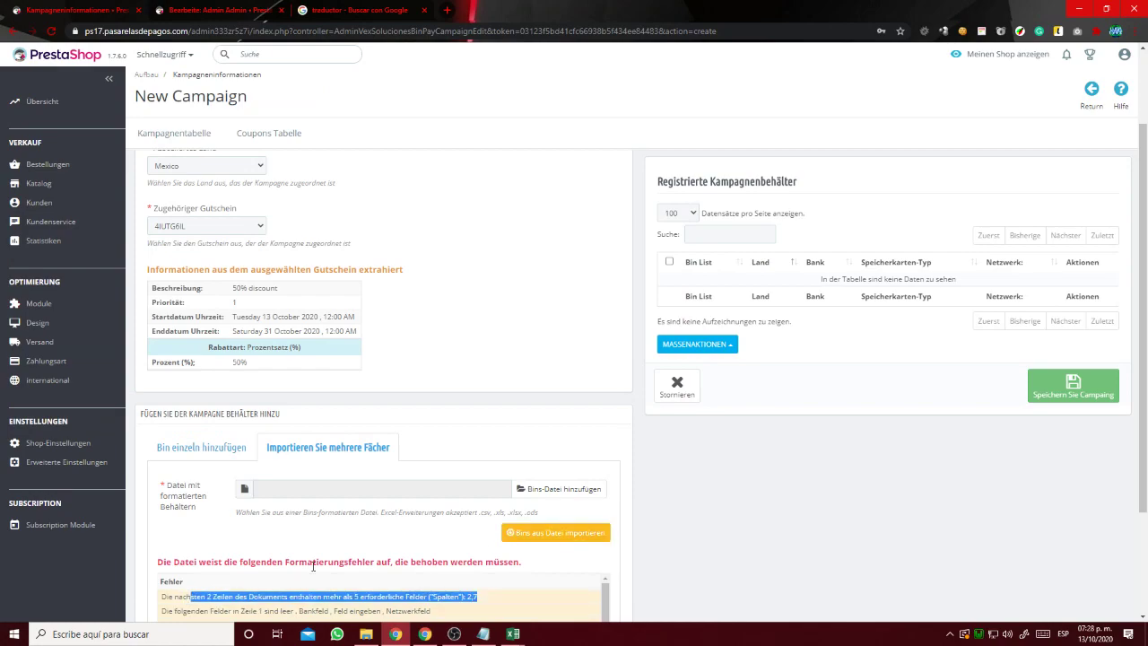
scroll(443, 518, "down", 5)
scroll(430, 511, "up", 5)
left_click_drag(535, 448, 287, 443)
left_click_drag(499, 482, 423, 478)
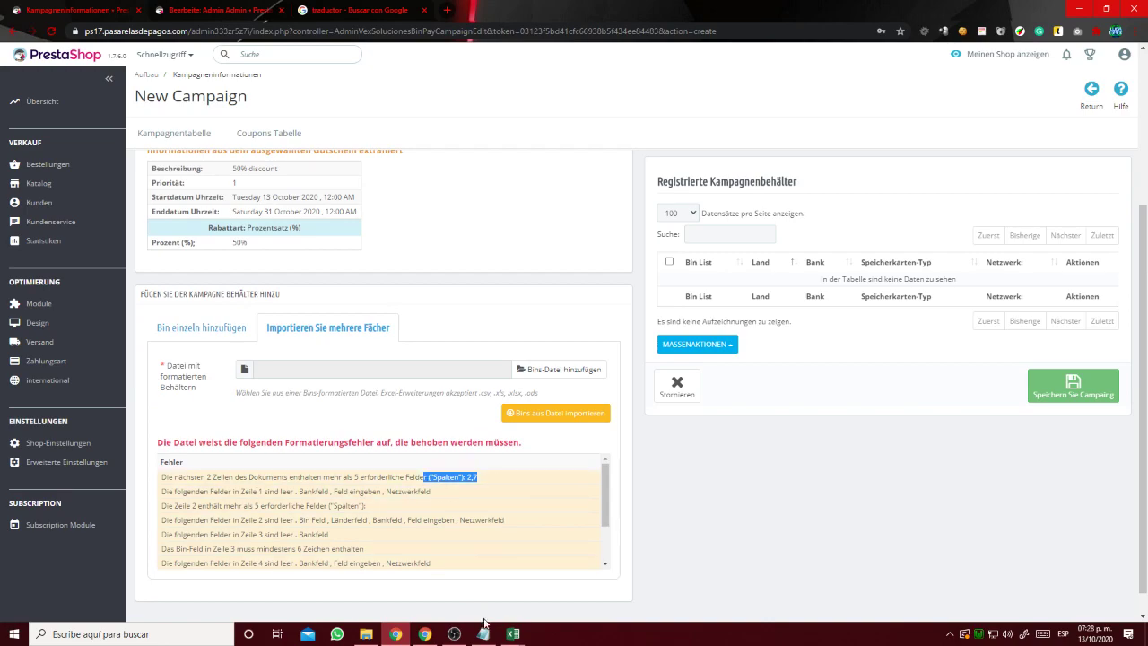
mouse_move(512, 634)
left_click(563, 583)
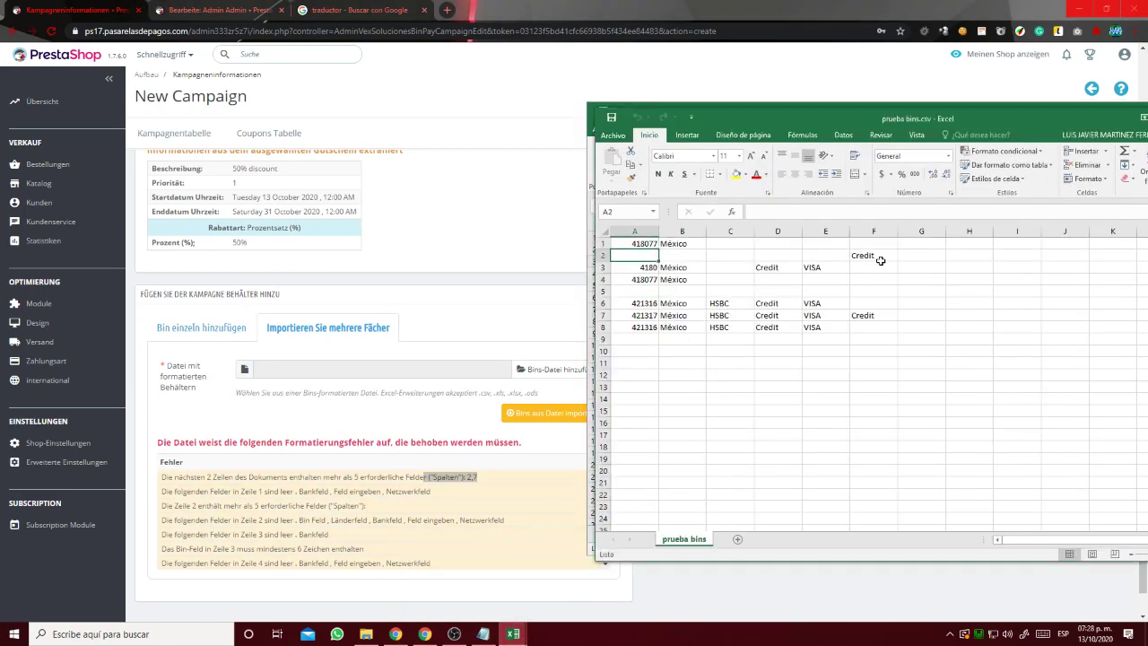
Inspect the Credit entries in F2 and F7, then return to the PrestaShop campaign page.
left_click(874, 257)
left_click(875, 316)
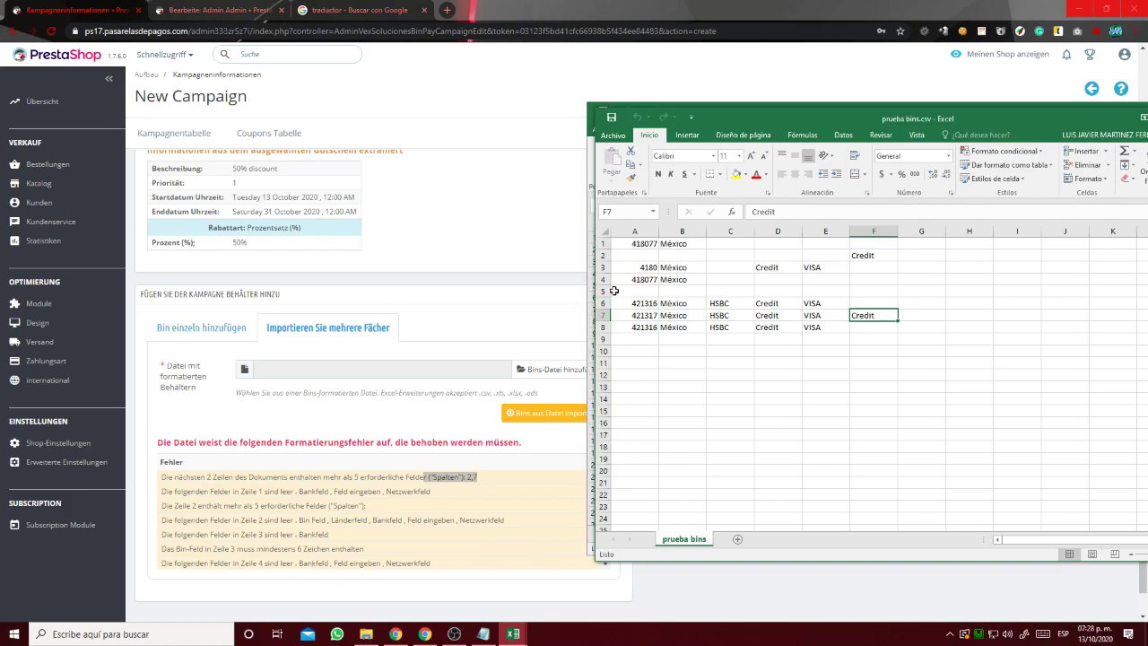
key("alt+Tab")
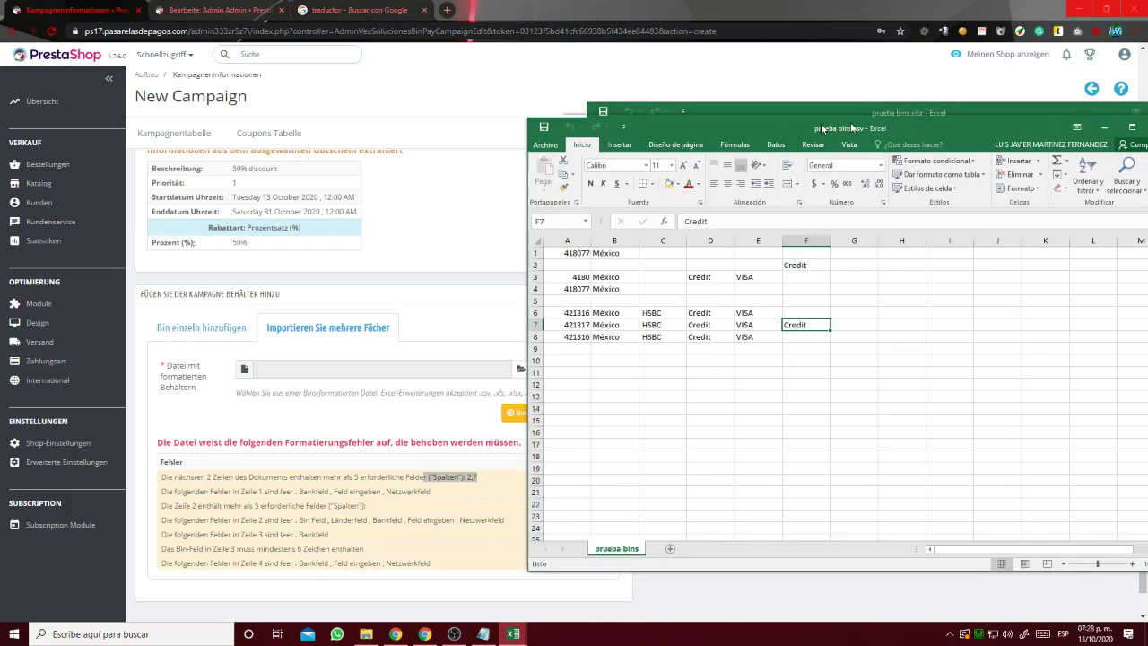
key("alt+Tab")
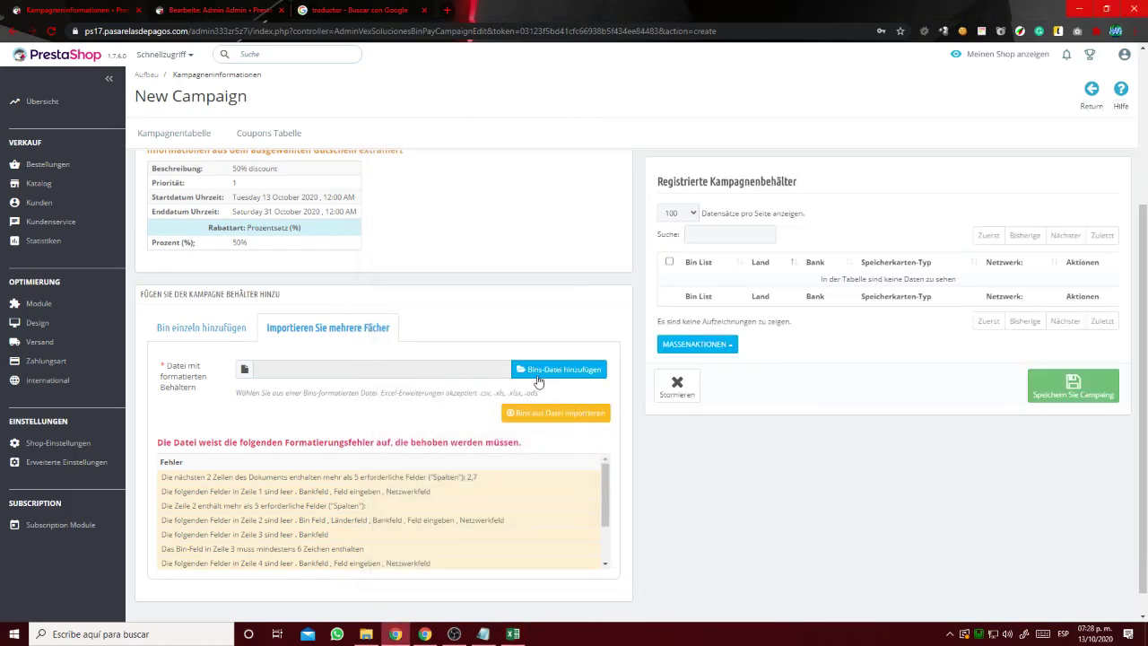
Load prueba bins.xlsx as the bins file and import its bins.
left_click(559, 369)
left_click(320, 126)
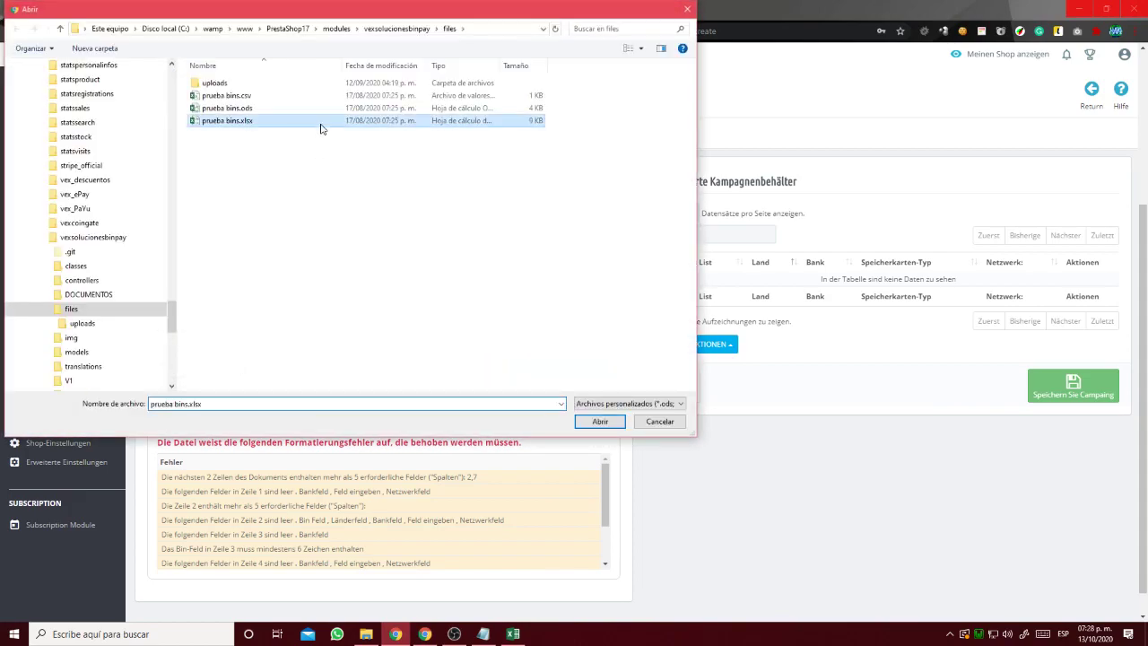
double_click(321, 125)
left_click(567, 535)
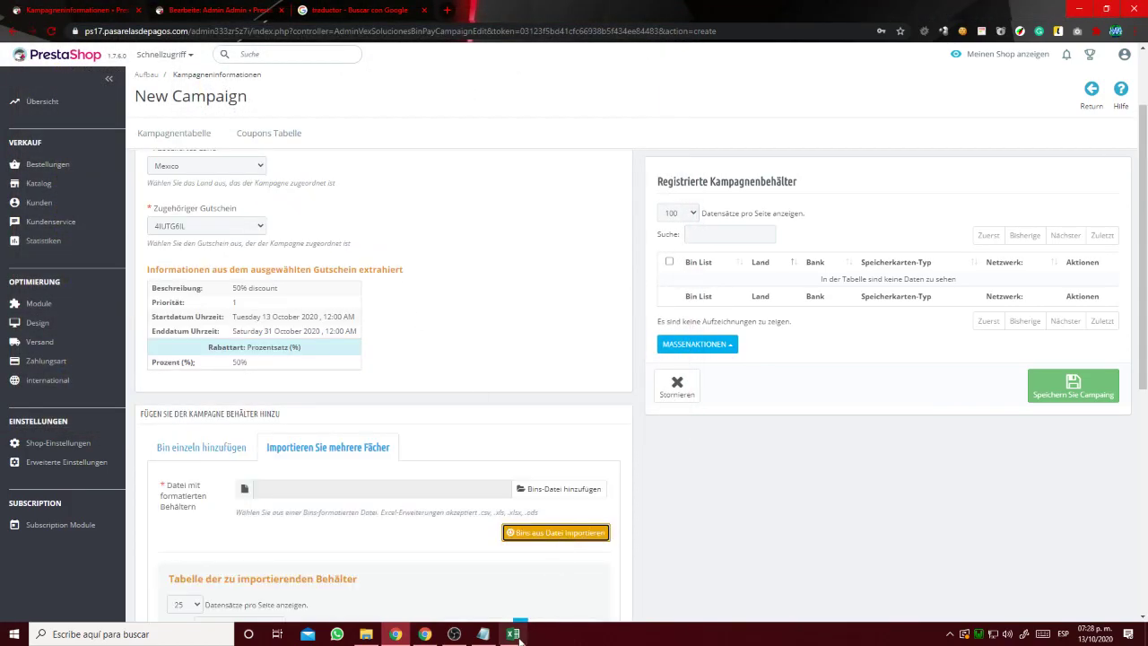
Check imported bins 421010 and 418079 against the prueba bins.xlsx spreadsheet.
key("alt+Tab")
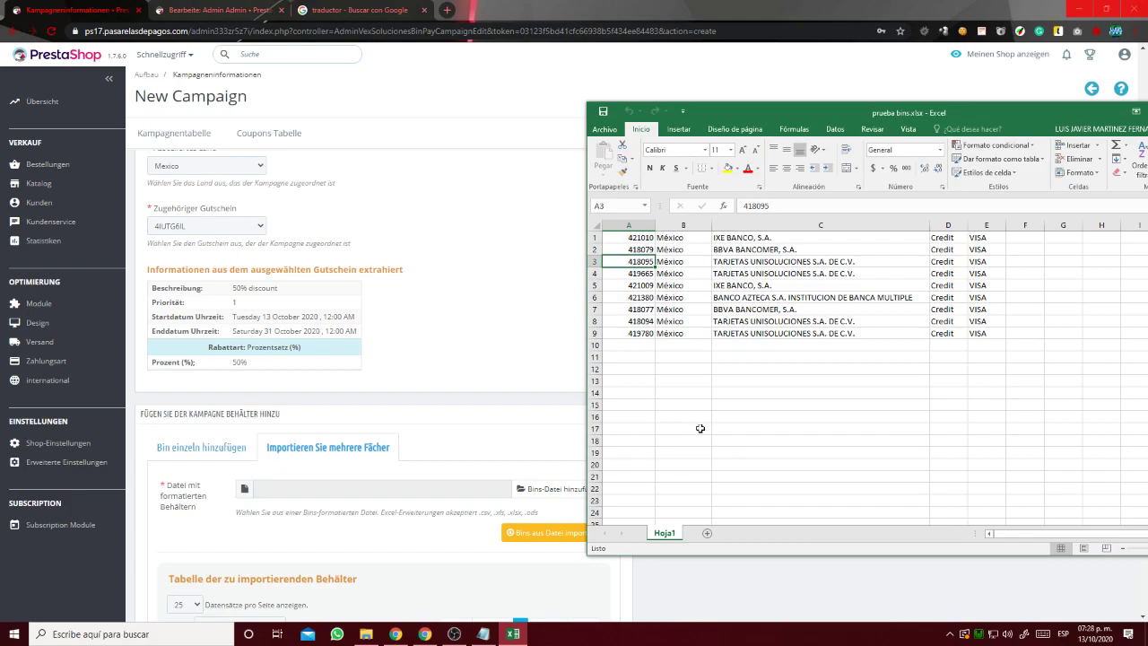
left_click(457, 569)
scroll(462, 560, "down", 4)
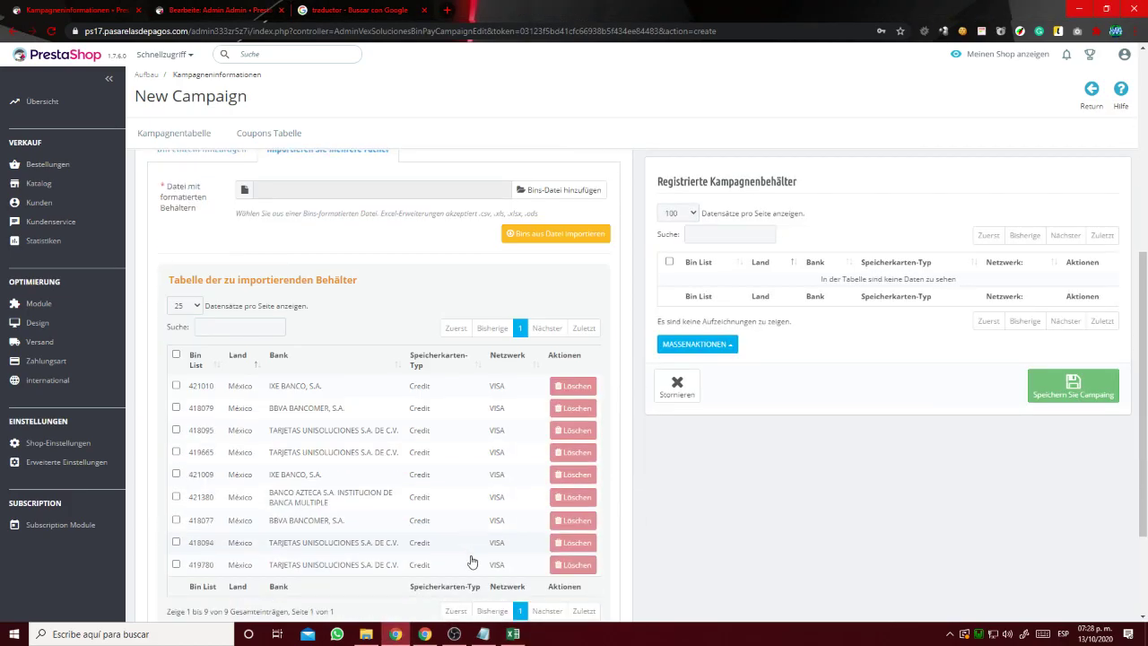
left_click(510, 633)
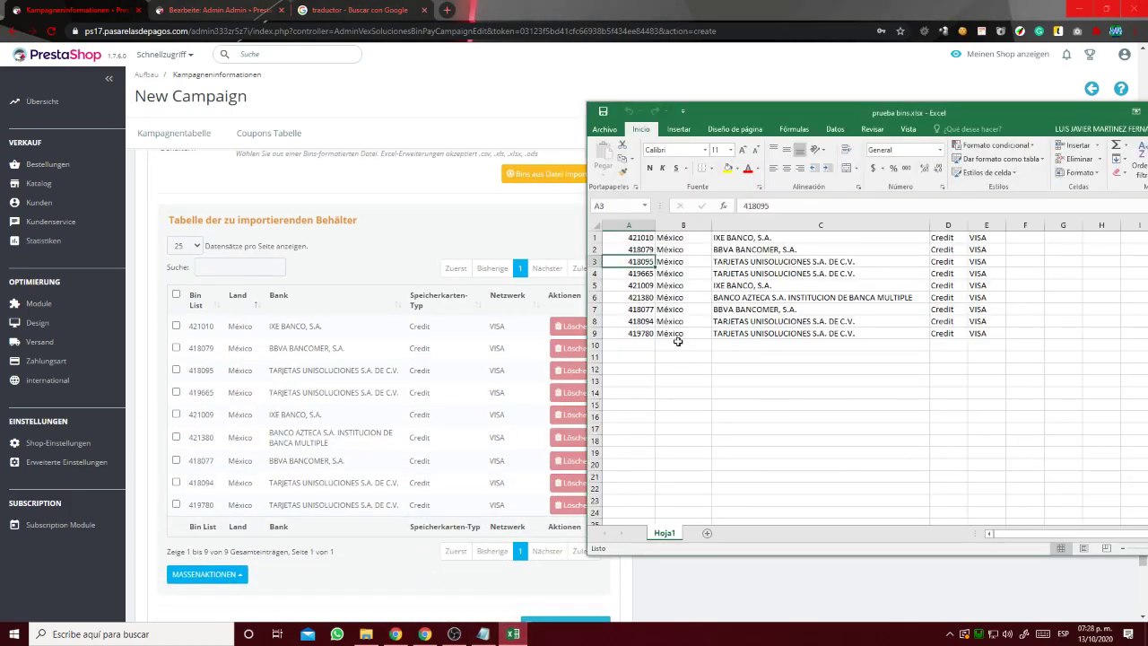
left_click(646, 239)
left_click(176, 326)
left_click(512, 633)
left_click(640, 251)
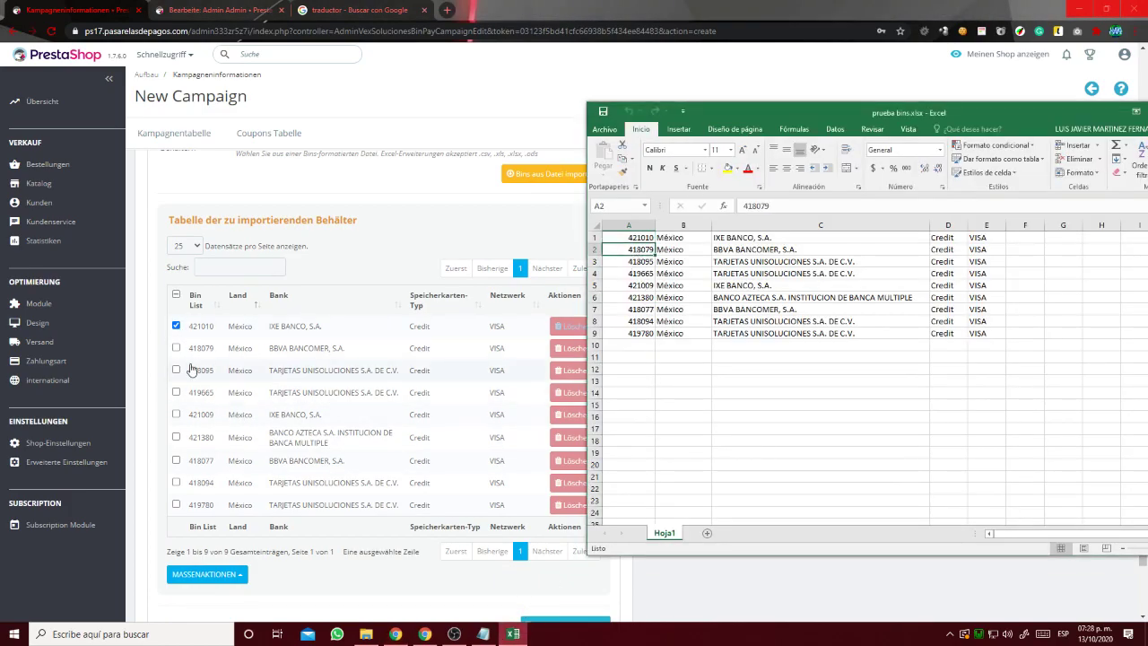
left_click(177, 350)
left_click(176, 349)
left_click(512, 633)
Close the spreadsheet and add the nine imported bins to the campaign.
left_click_drag(1067, 108, 765, 123)
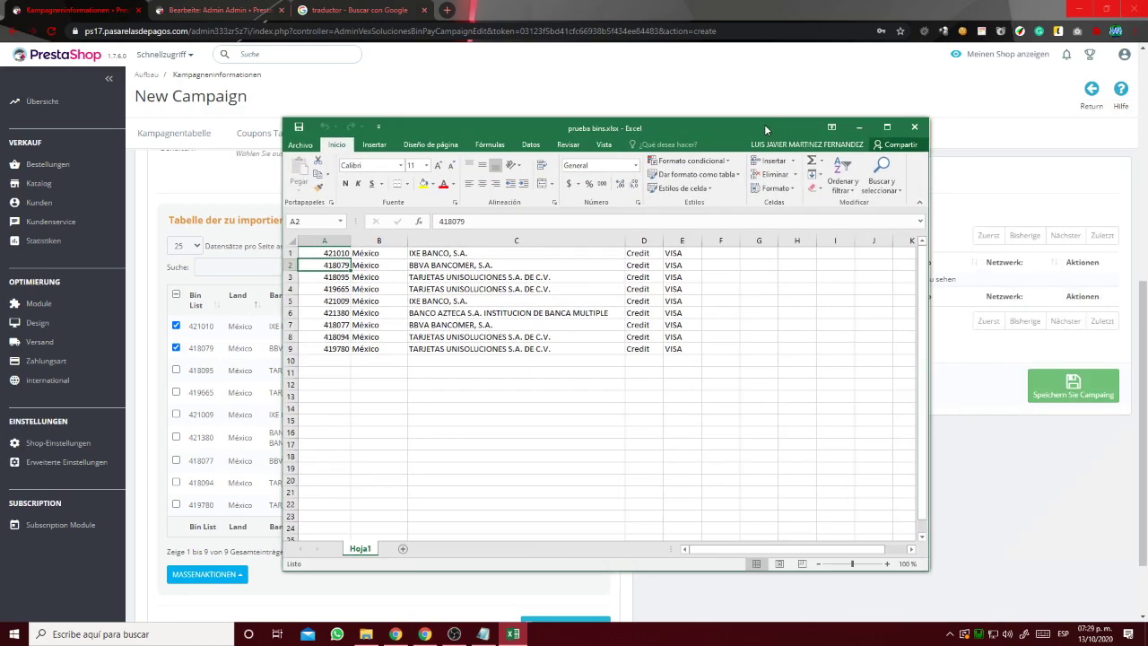
left_click(915, 127)
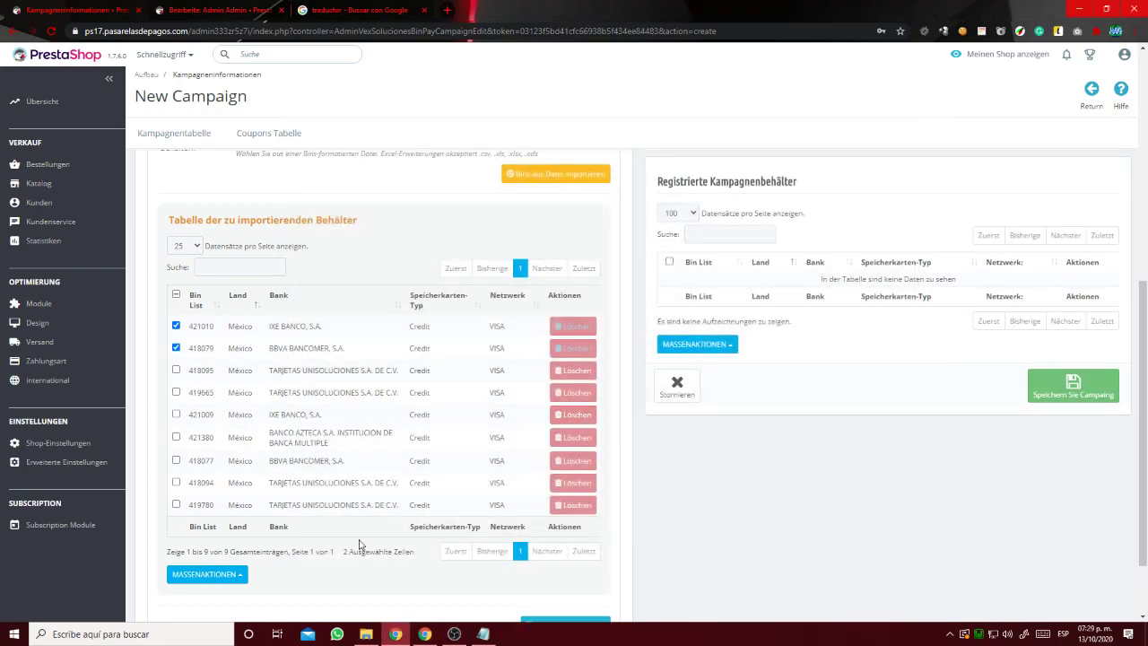
scroll(349, 542, "down", 1)
left_click(564, 535)
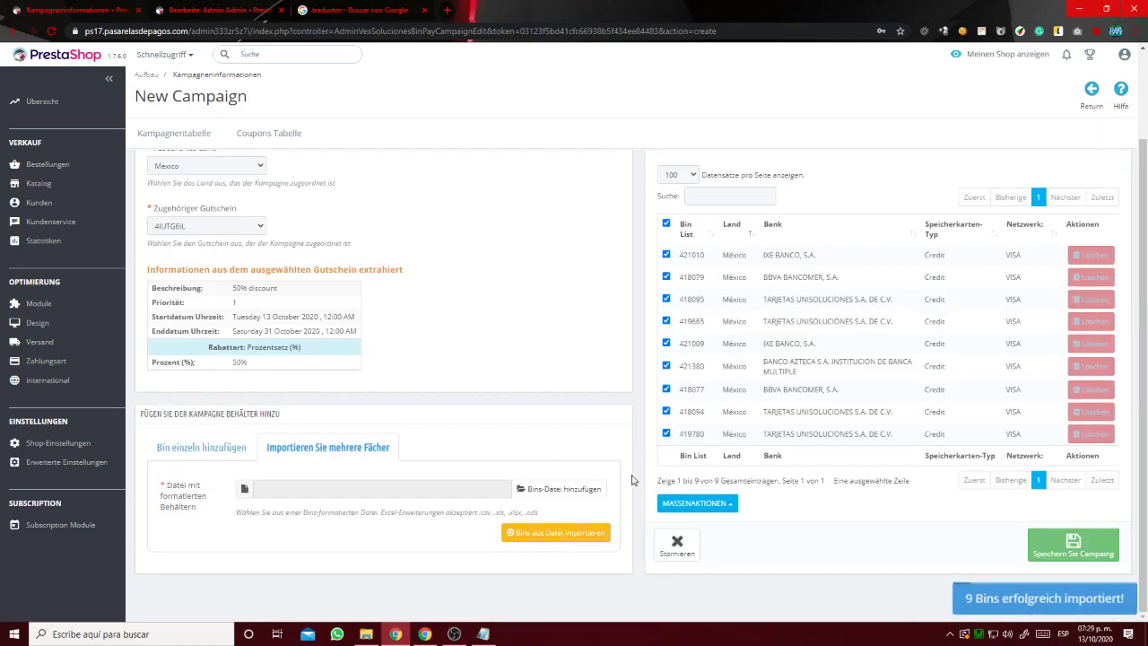
Re-import the bins from prueba bins.xlsx.
left_click(491, 491)
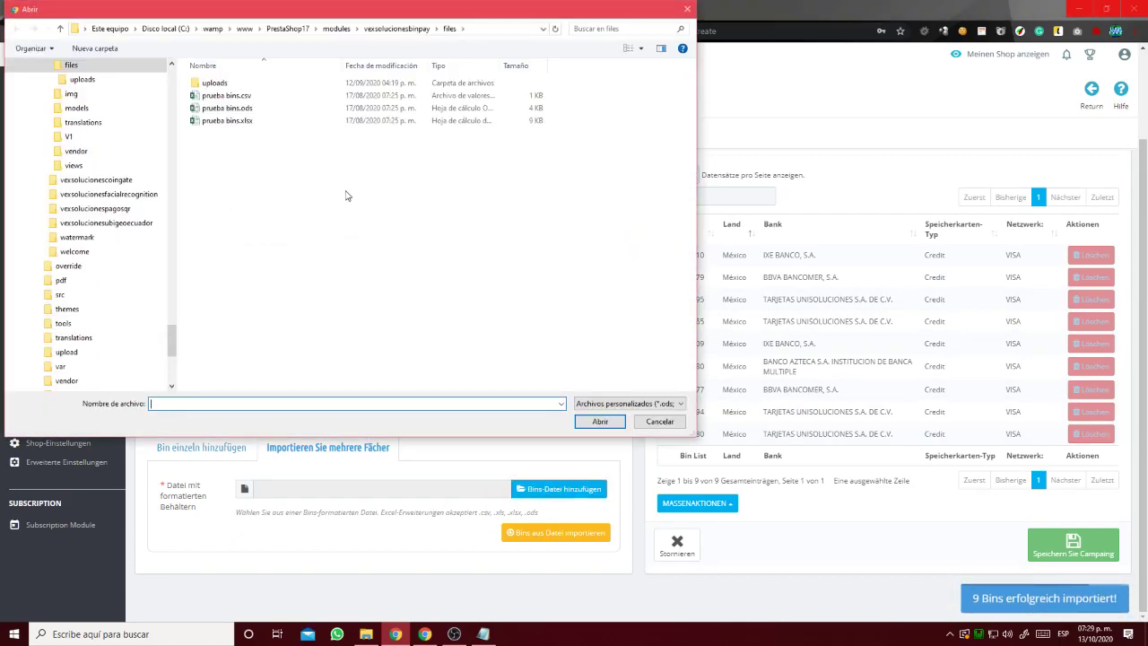
double_click(368, 95)
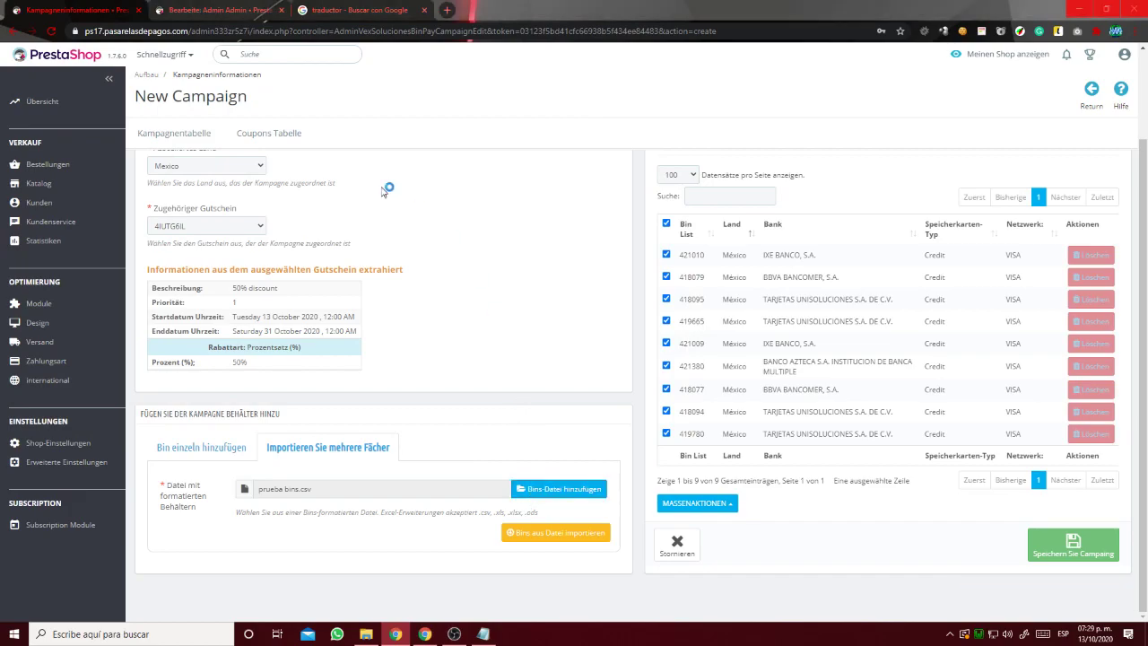
double_click(303, 126)
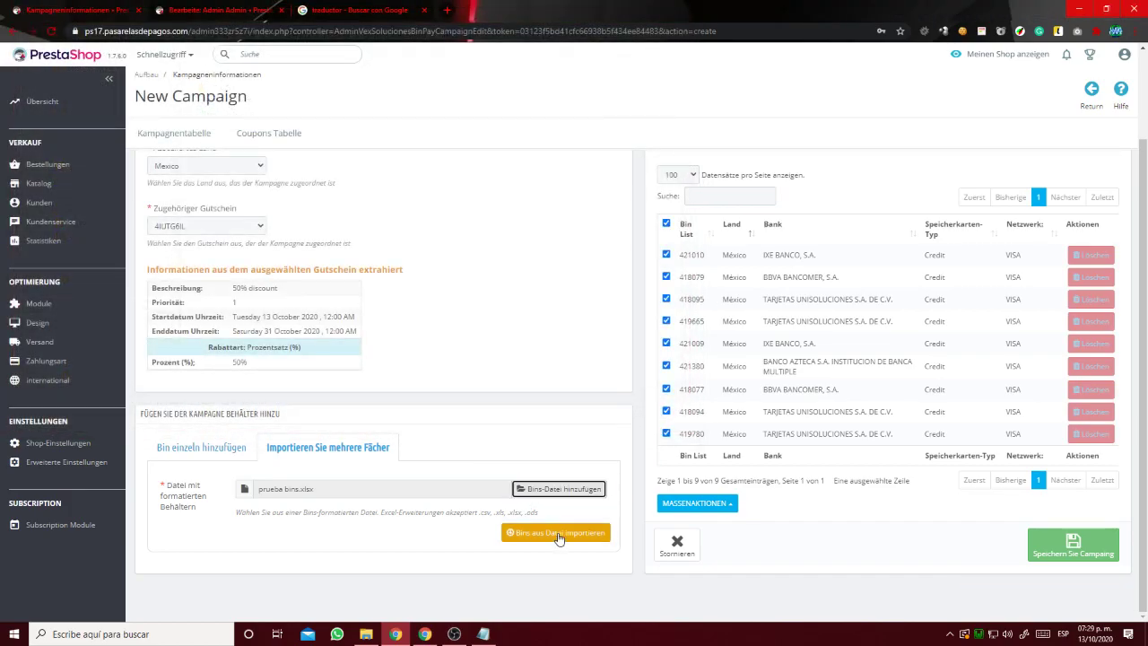
left_click(556, 532)
scroll(579, 493, "down", 4)
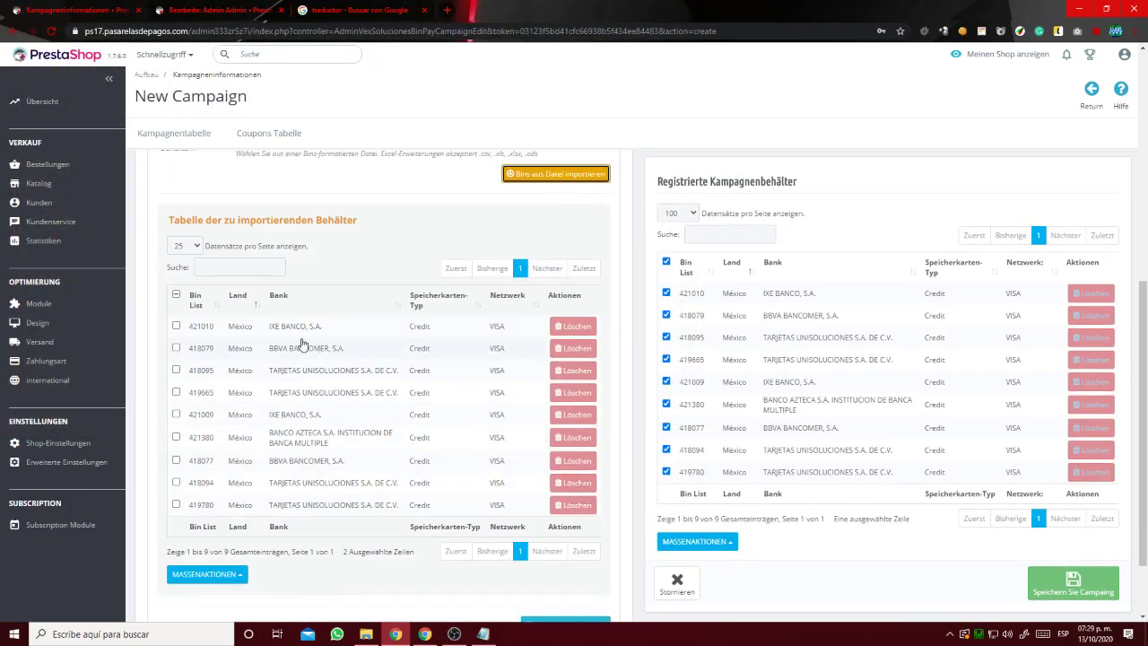
Untick and re-tick bin 421010, then cancel the new campaign.
left_click(666, 293)
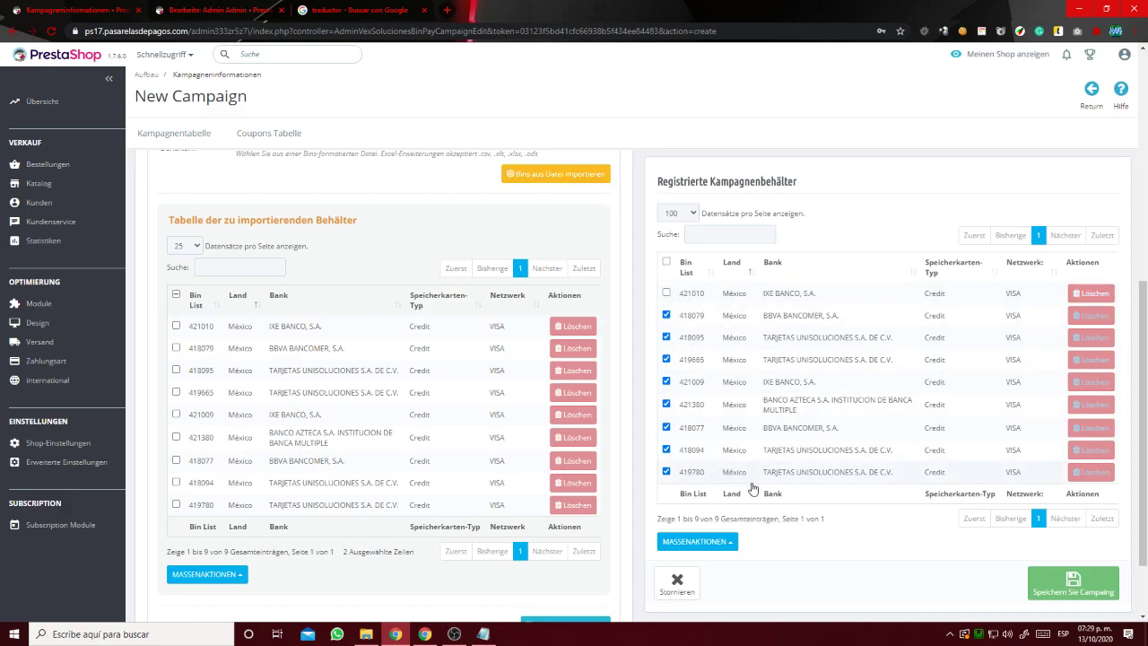
left_click(667, 294)
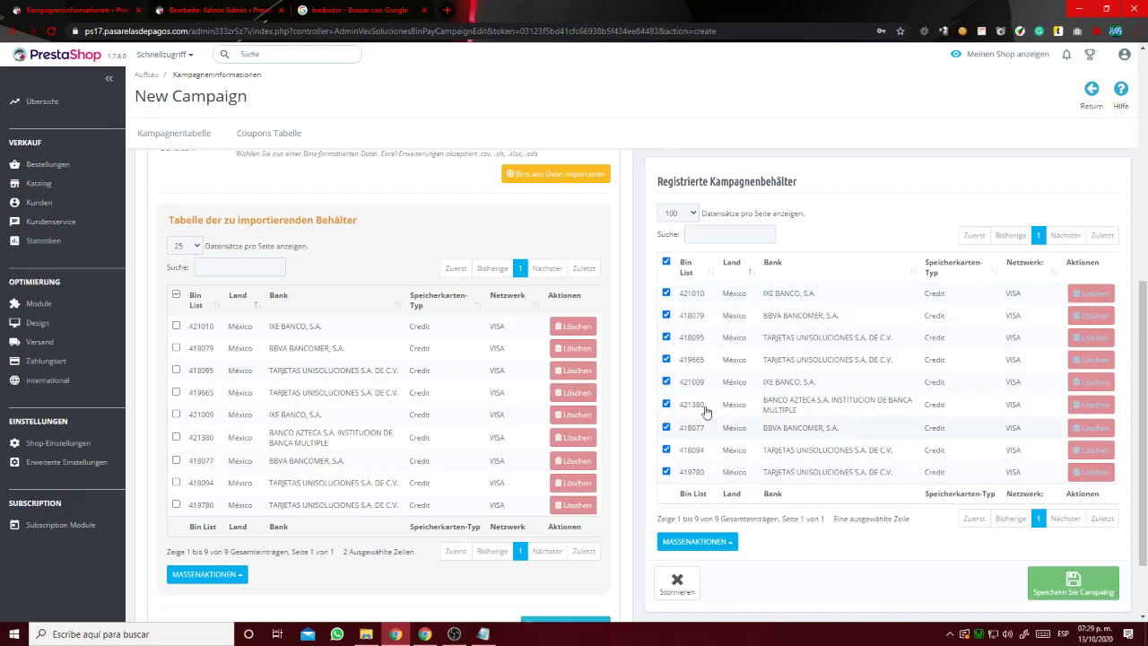
left_click(677, 583)
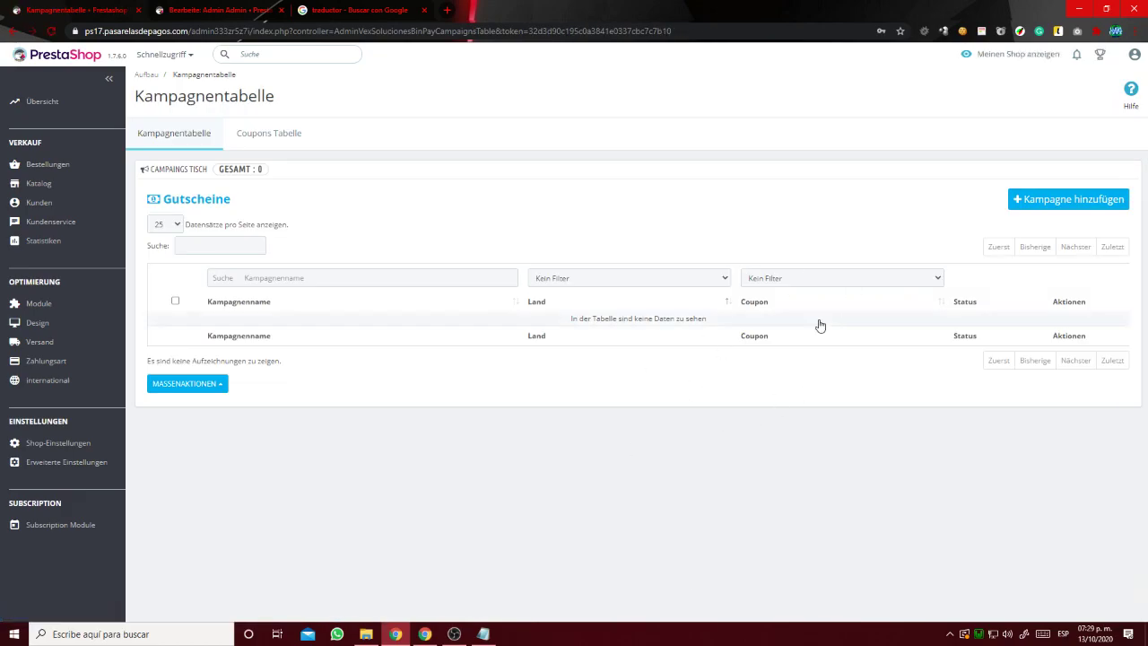
left_click(1034, 203)
left_click(254, 215)
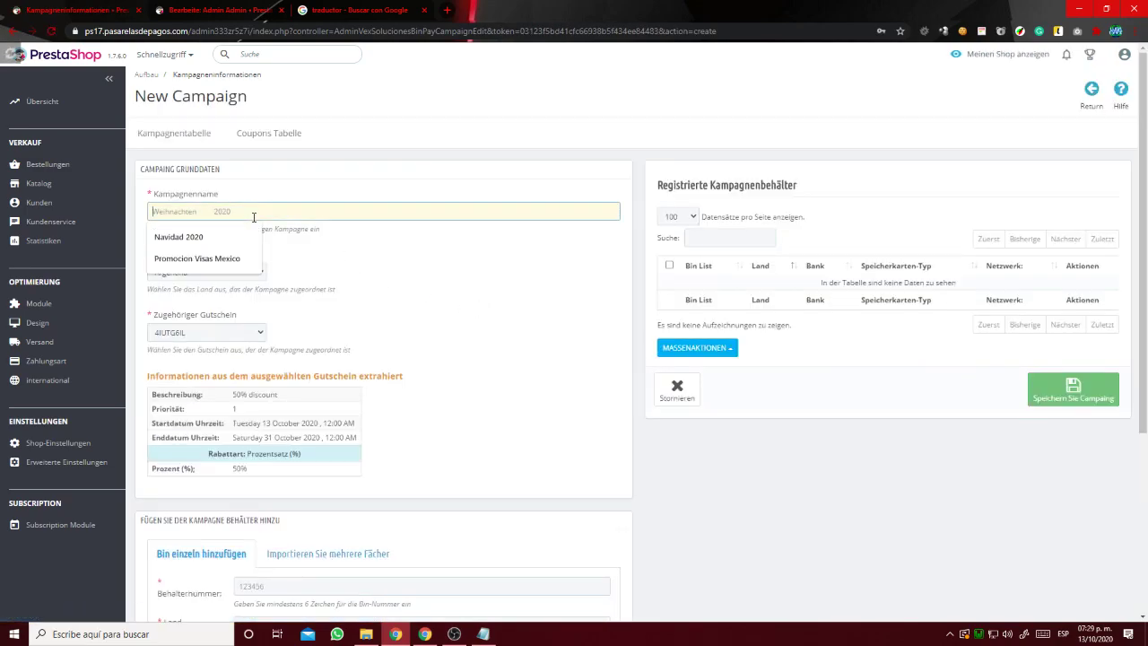
left_click(197, 259)
left_click(254, 272)
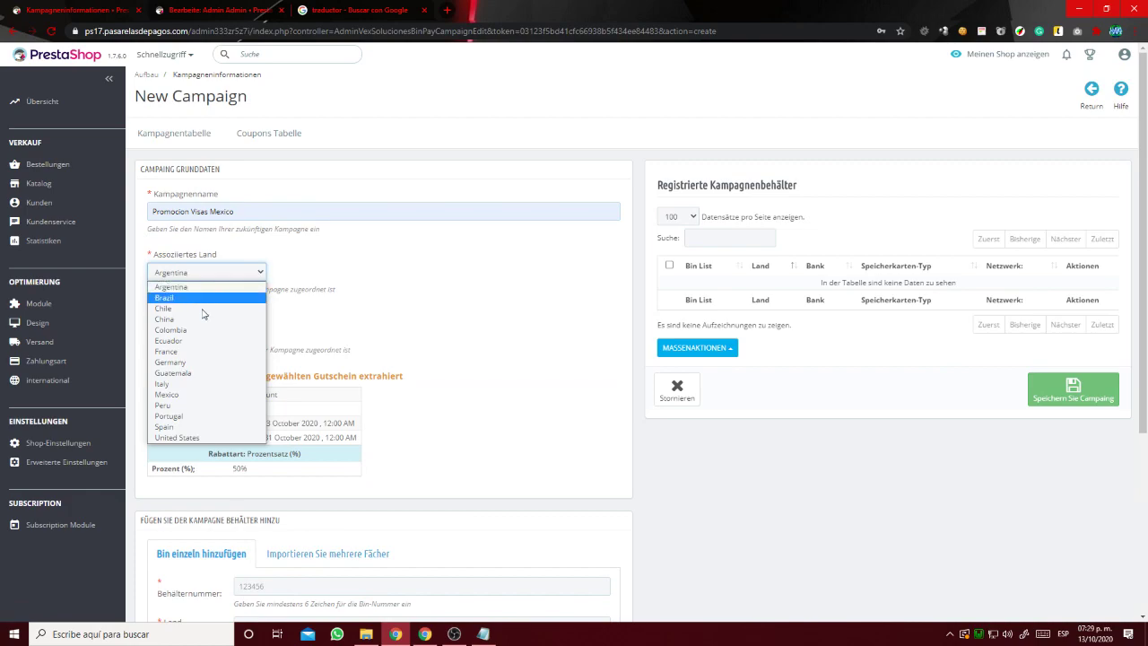
left_click(224, 394)
left_click(245, 335)
left_click(341, 328)
scroll(332, 359, "down", 3)
Try the file import, cancel the file choice, and switch to single-bin entry.
left_click(334, 281)
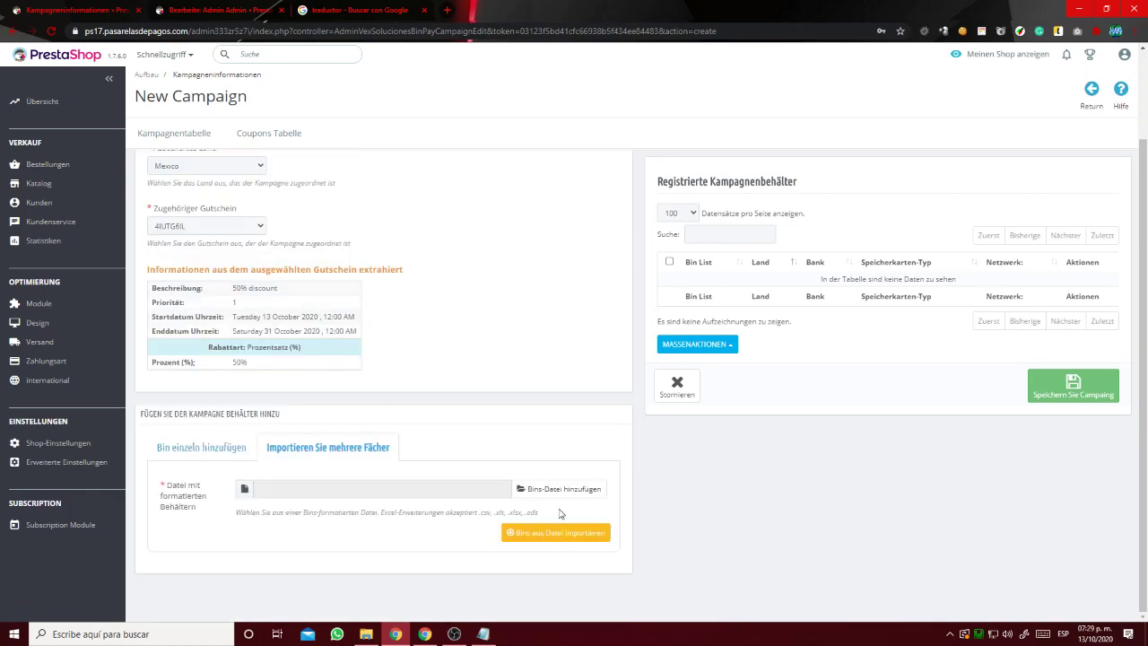
left_click(563, 492)
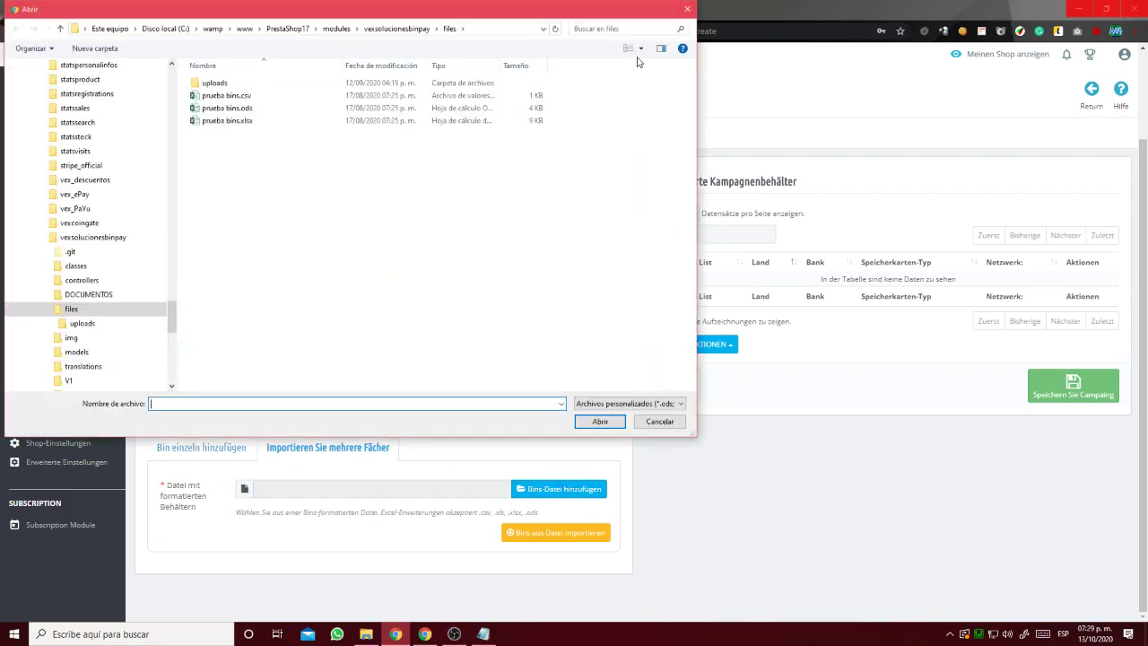
left_click(686, 11)
left_click(190, 449)
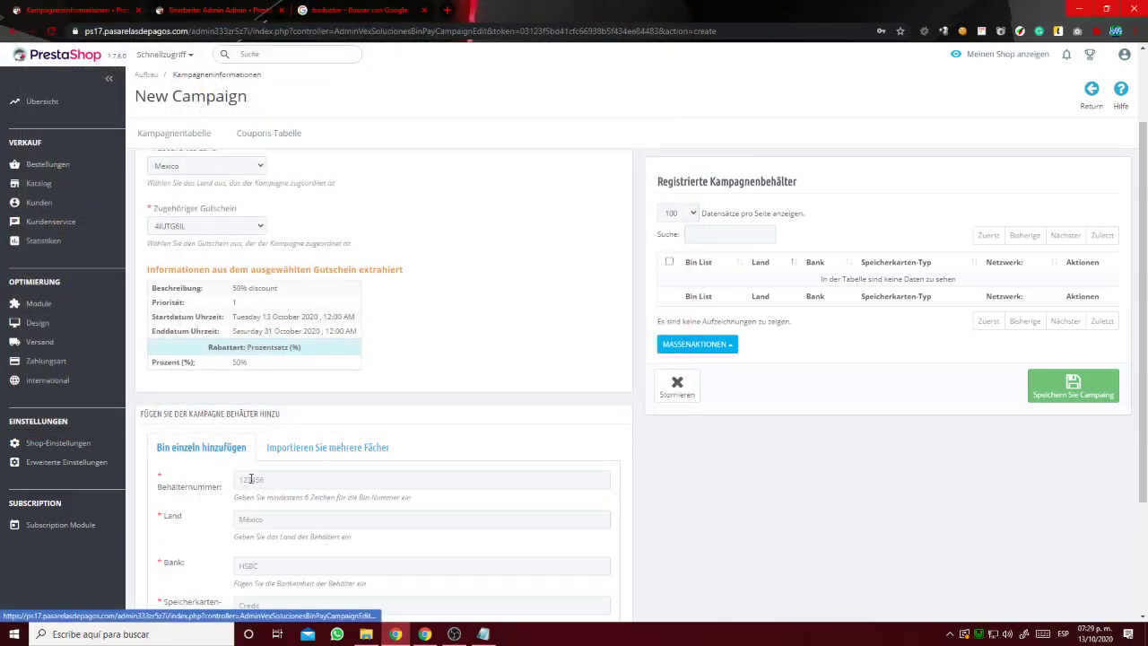
scroll(377, 433, "down", 2)
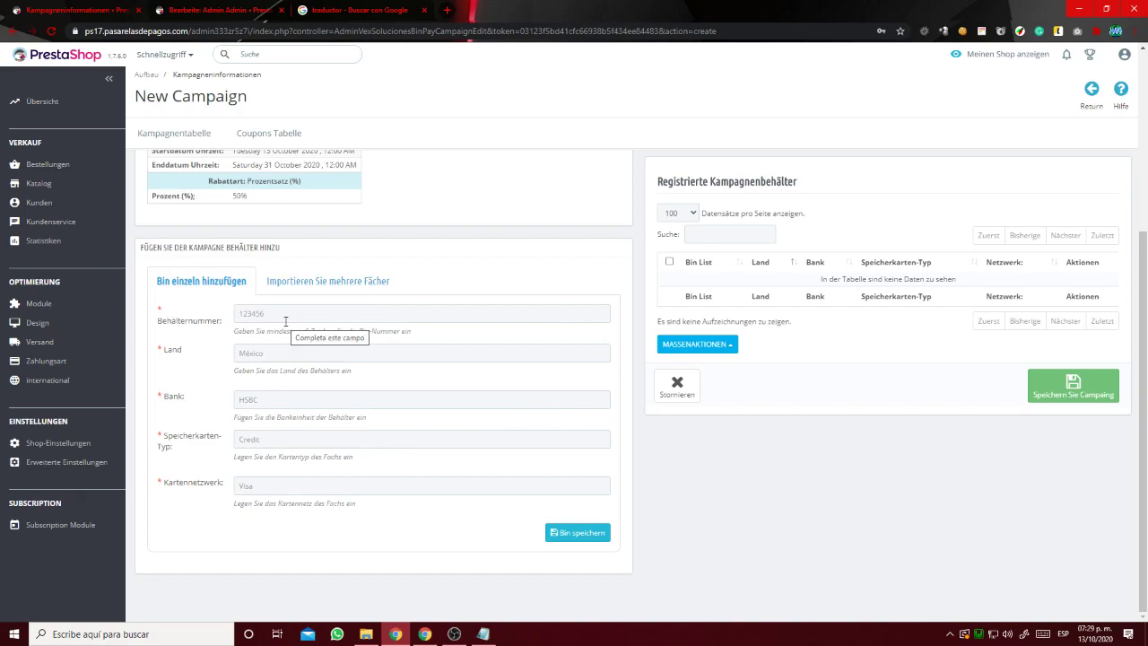
Import the nine bins from prueba bins.xlsx into the campaign.
left_click(296, 285)
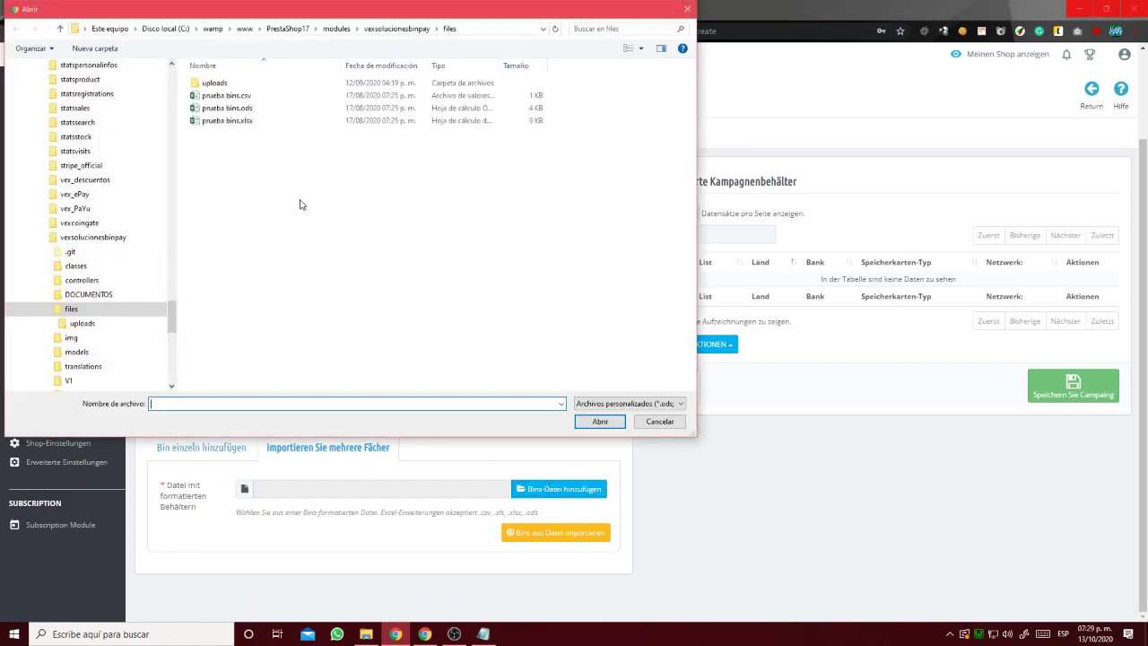
double_click(277, 121)
left_click(544, 531)
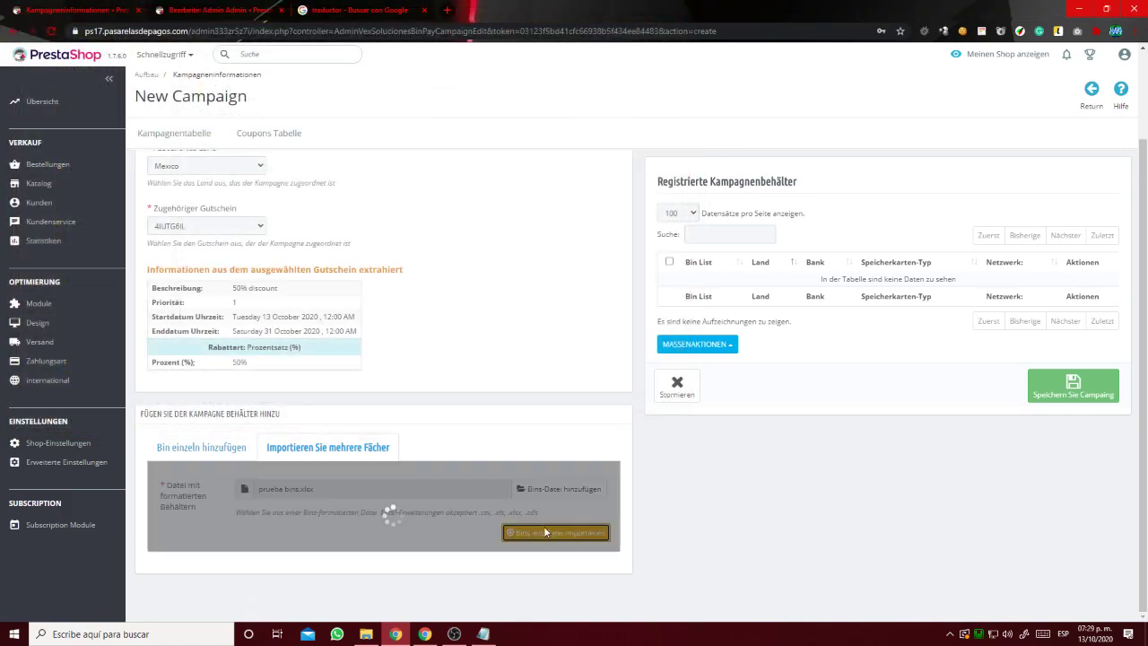
scroll(574, 574, "down", 4)
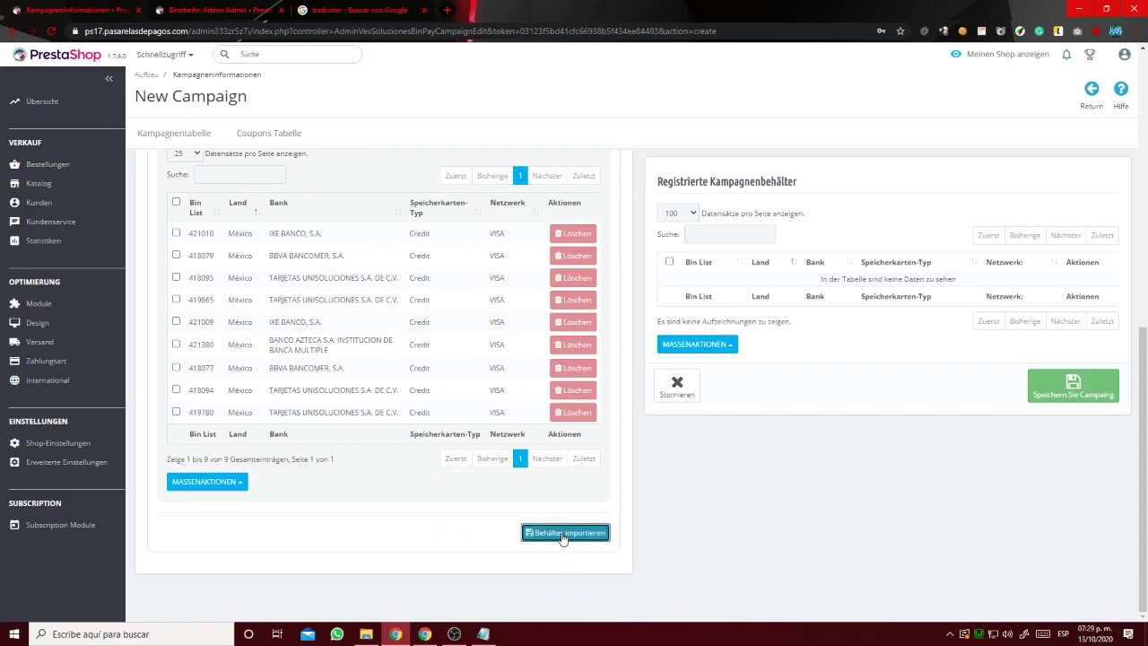
left_click(565, 537)
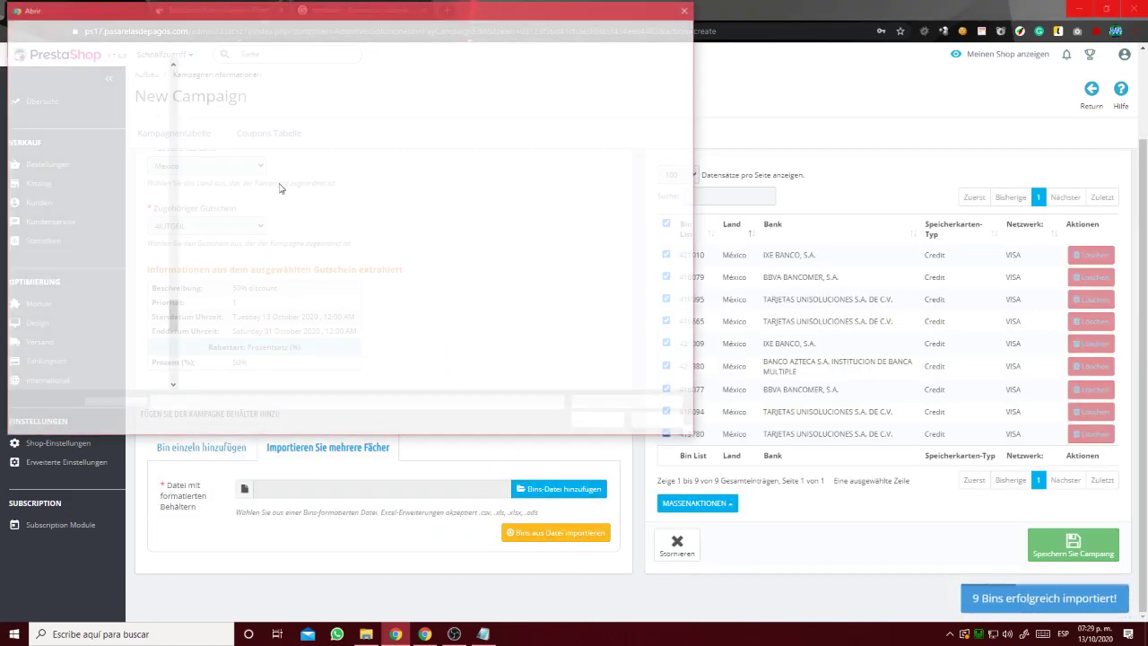
Re-import the file, overwriting duplicate bin 421010 and skipping all other duplicates.
double_click(277, 120)
left_click(530, 535)
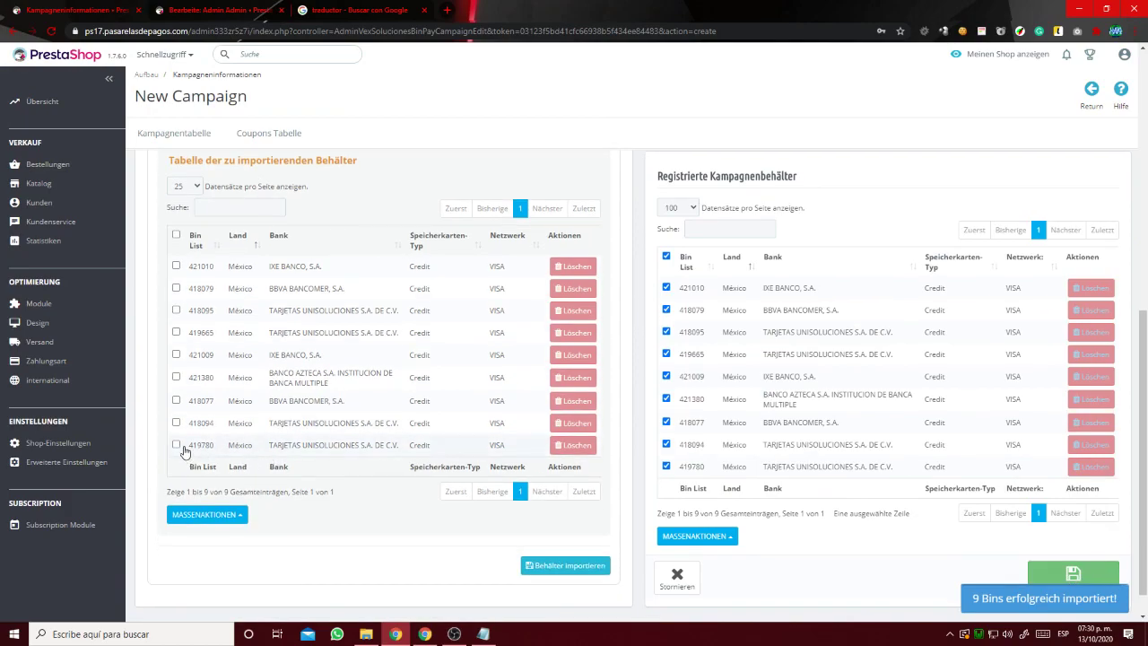
left_click(565, 565)
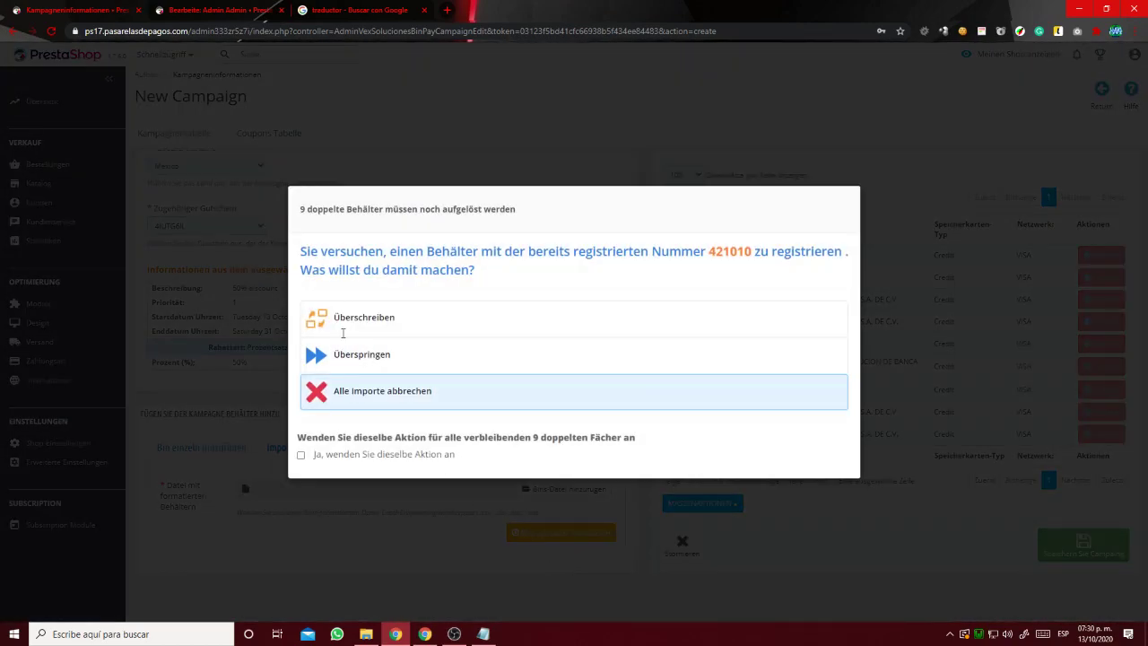
left_click_drag(300, 209, 399, 210)
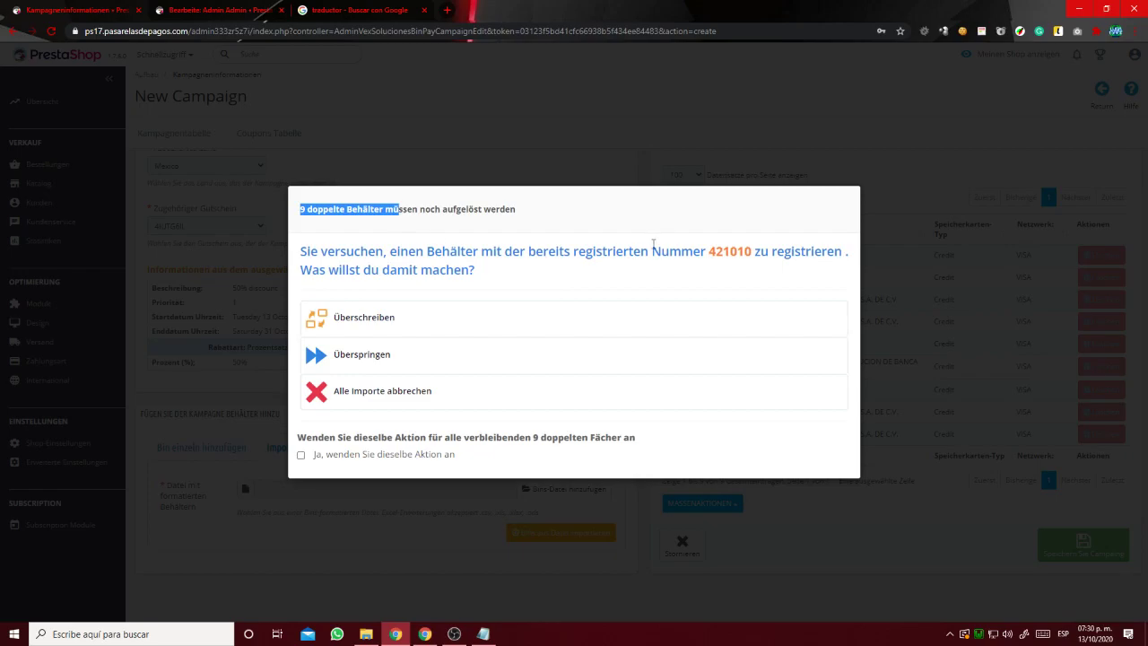
left_click_drag(710, 255, 771, 254)
left_click(655, 297)
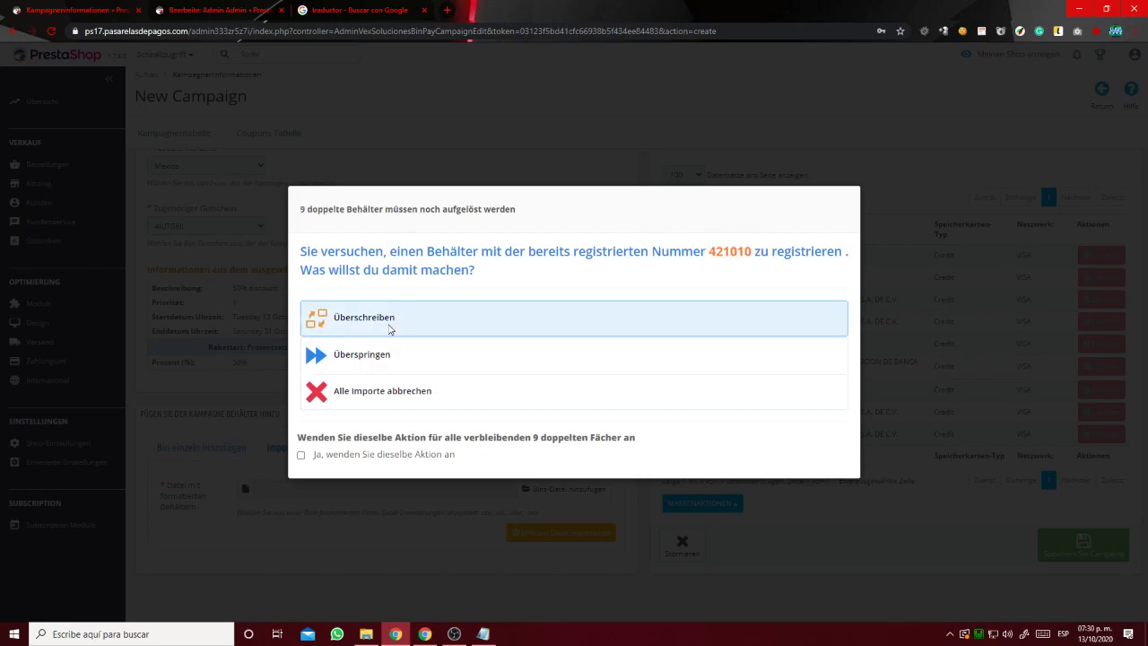
left_click(391, 329)
left_click(373, 466)
left_click(379, 353)
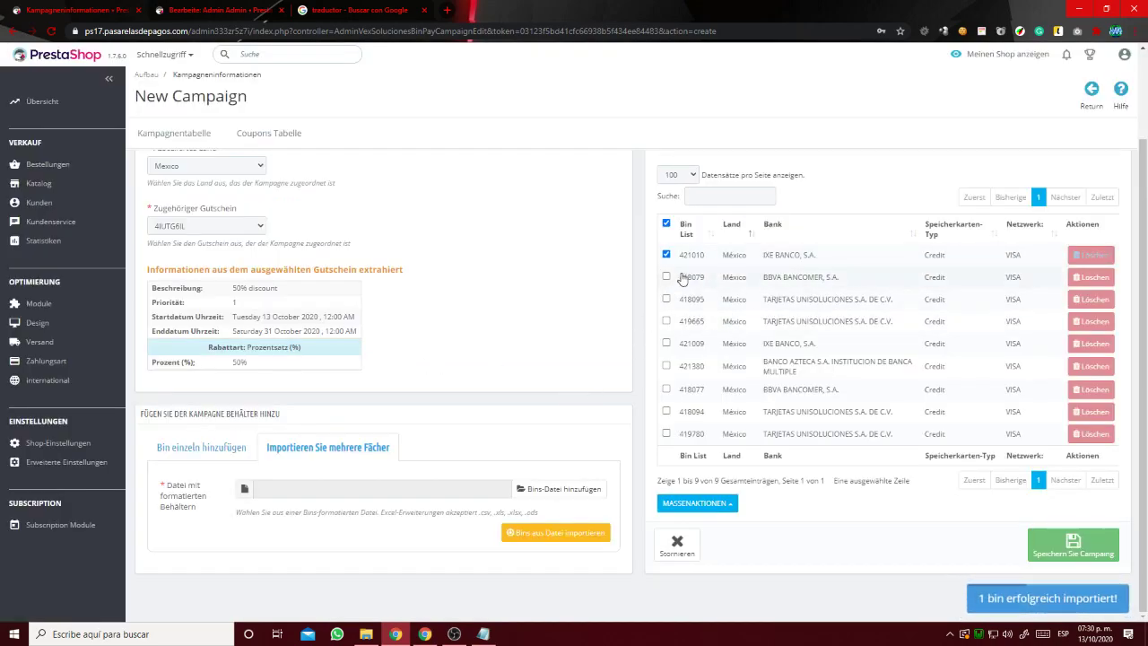
left_click_drag(705, 256, 683, 263)
key("ctrl+c")
Re-enter bin 421010 as a United States debit card and overwrite the existing entry.
left_click(201, 446)
scroll(355, 436, "down", 2)
scroll(355, 436, "down", 1)
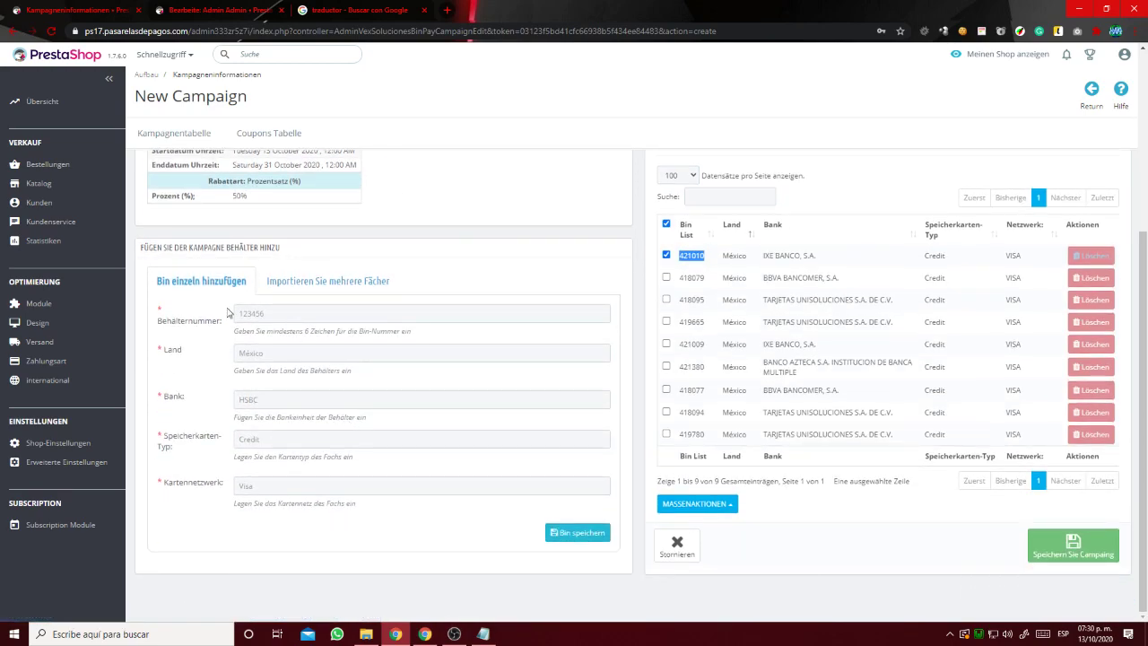
left_click(299, 319)
key("ctrl+v")
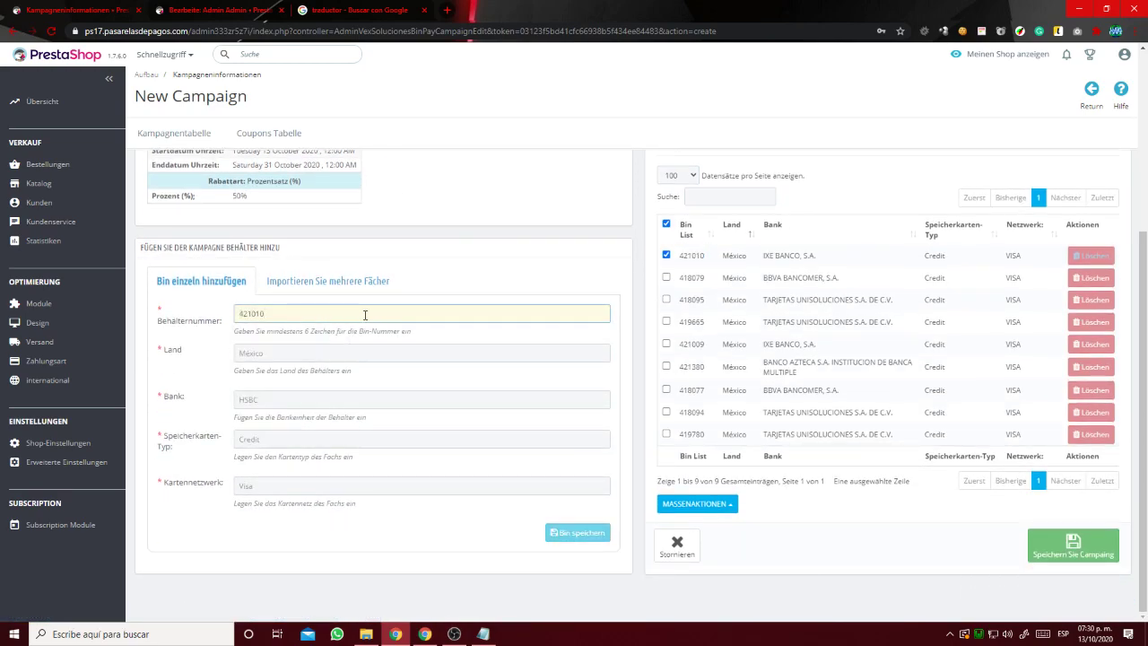
left_click_drag(325, 350, 193, 353)
left_click_drag(723, 257, 843, 263)
triple_click(365, 399)
triple_click(377, 439)
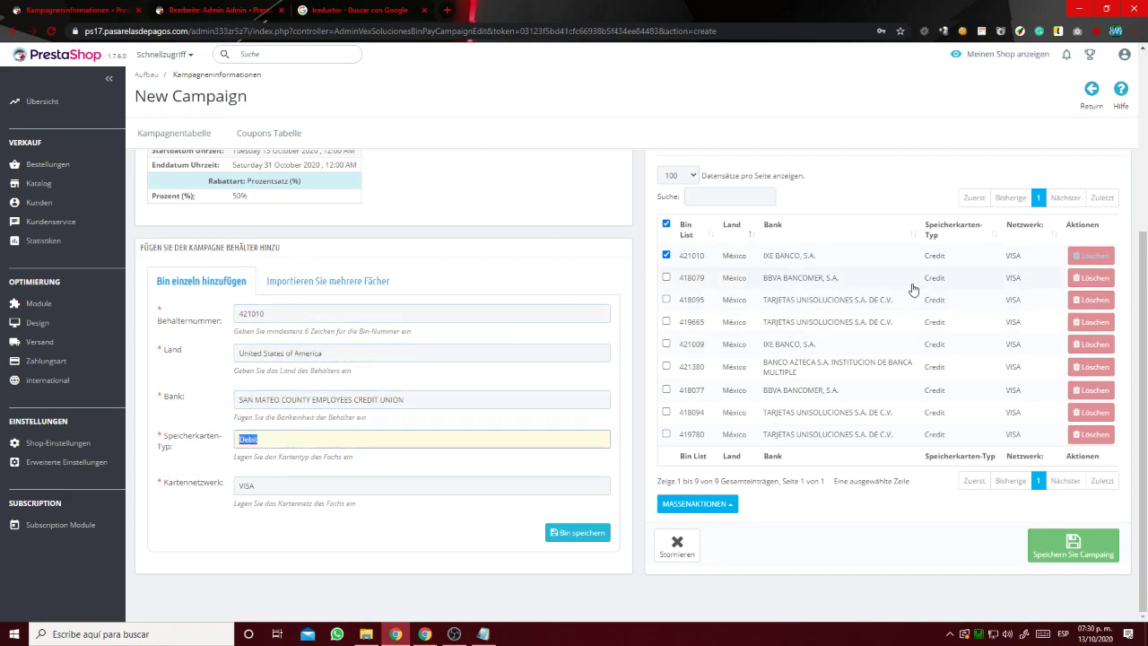
left_click_drag(922, 255, 993, 265)
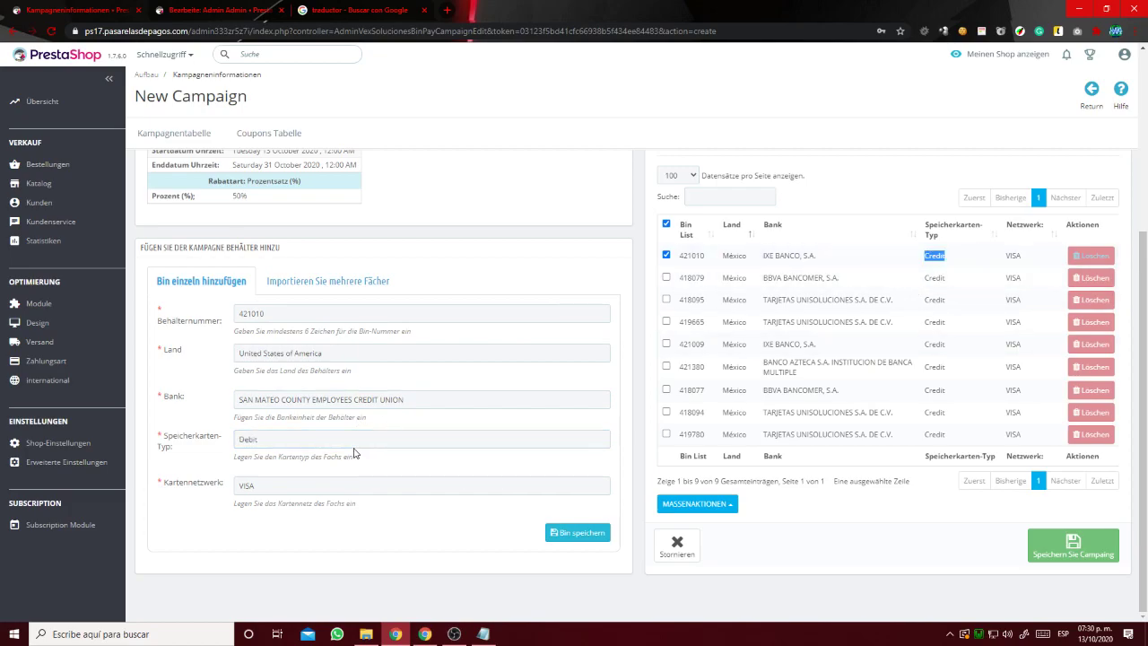
left_click(574, 533)
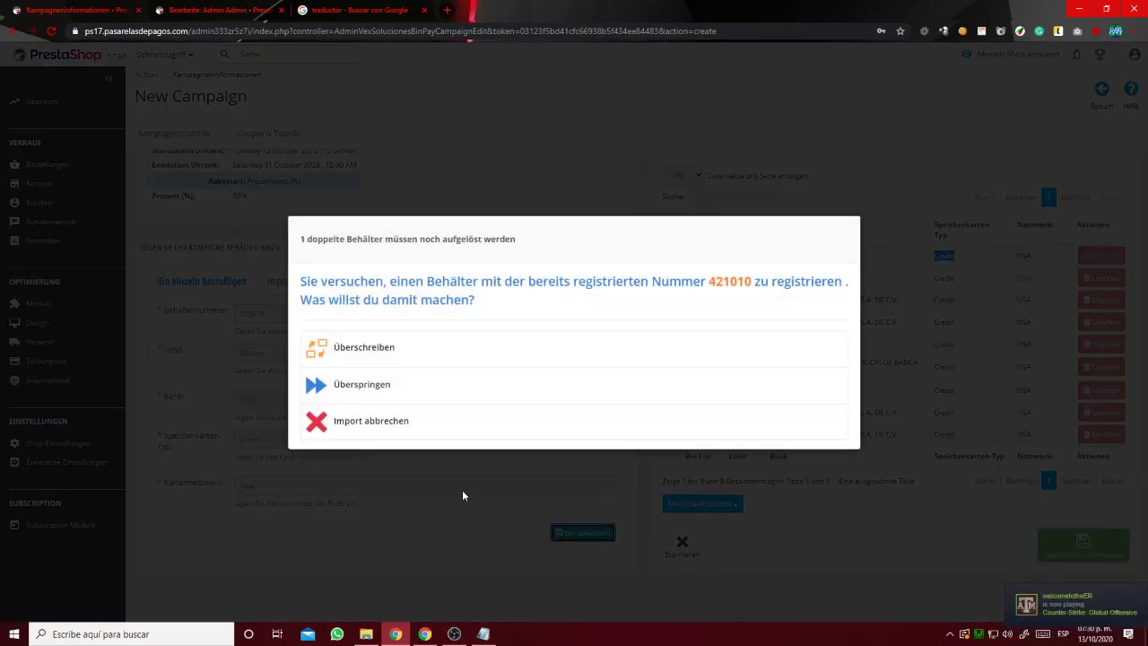
left_click(426, 360)
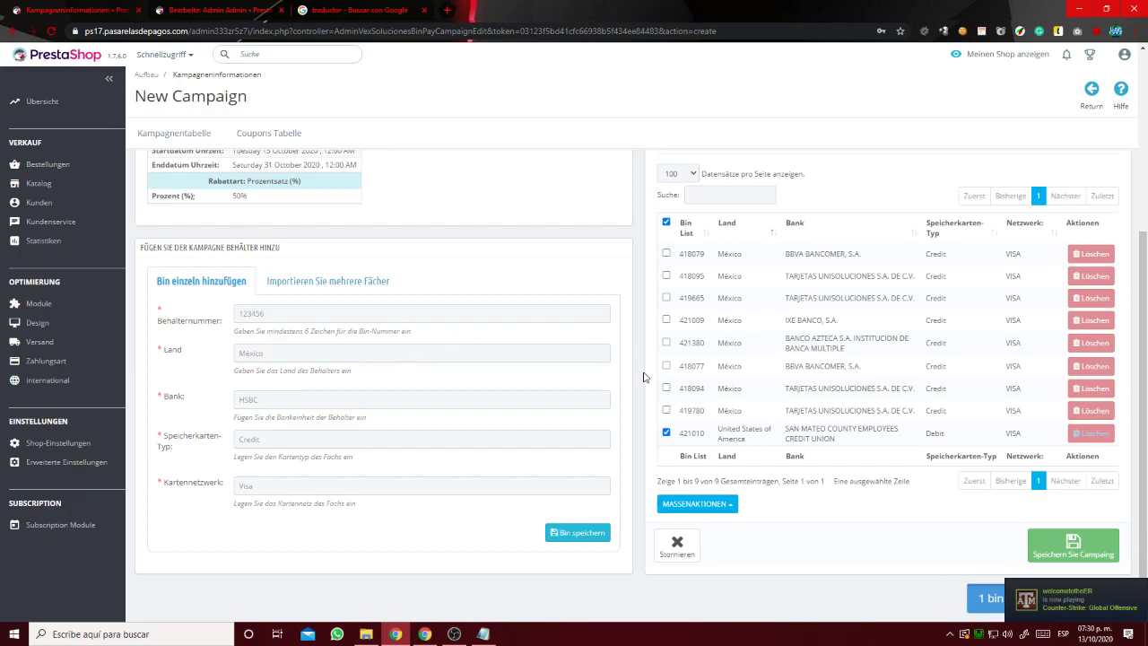
Select all registered bins and delete them.
left_click(697, 503)
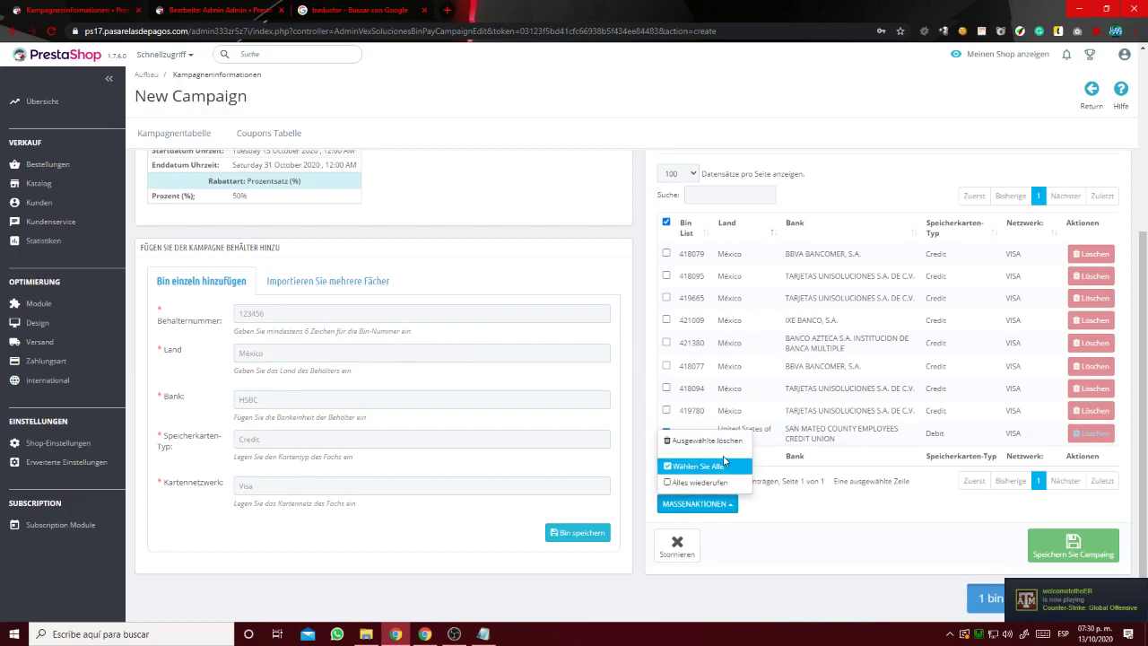
left_click(723, 462)
left_click(707, 504)
left_click(709, 441)
left_click(657, 374)
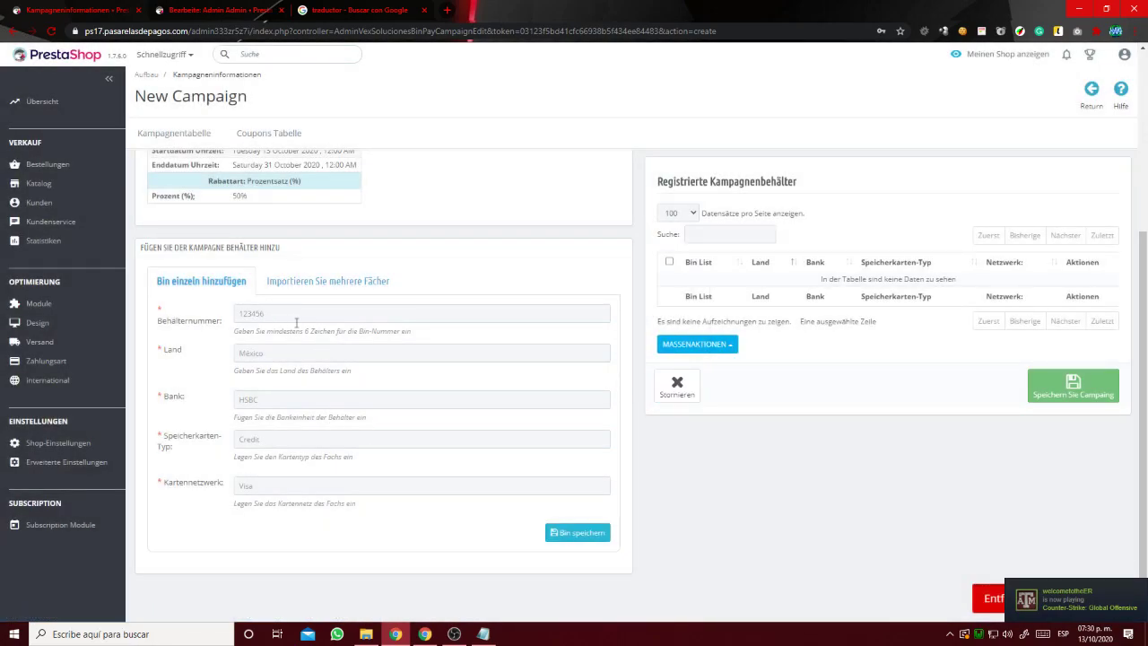
Enter BIN 400000 from the notes with bank HSBC and card type Debit, and save it.
left_click(482, 634)
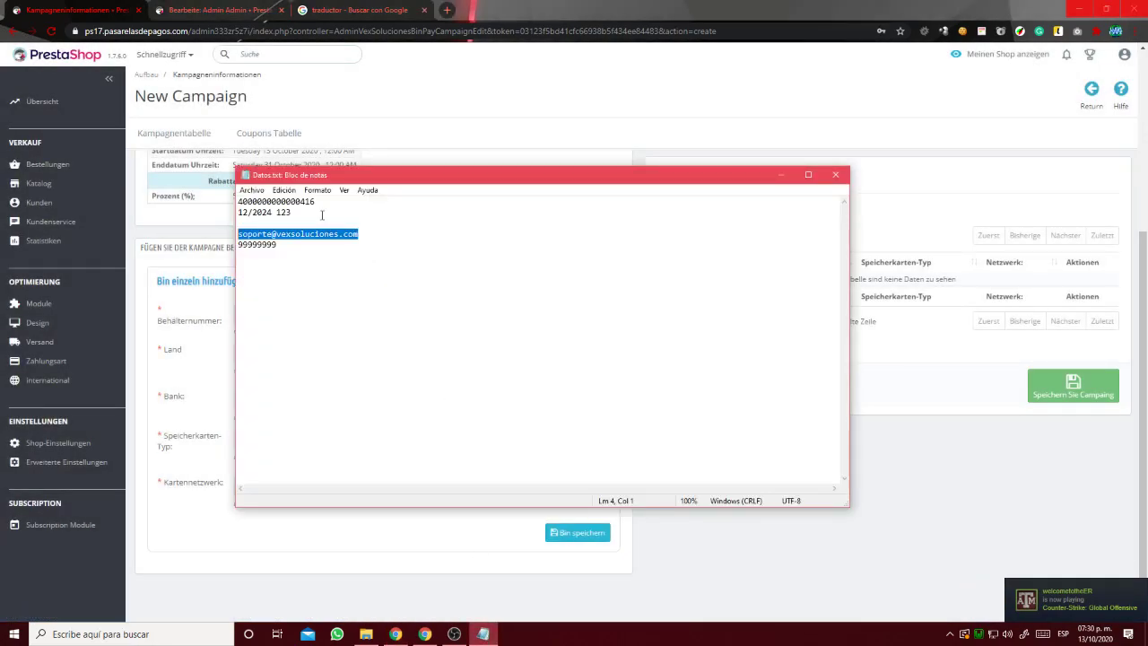
left_click_drag(331, 202, 212, 197)
left_click(191, 340)
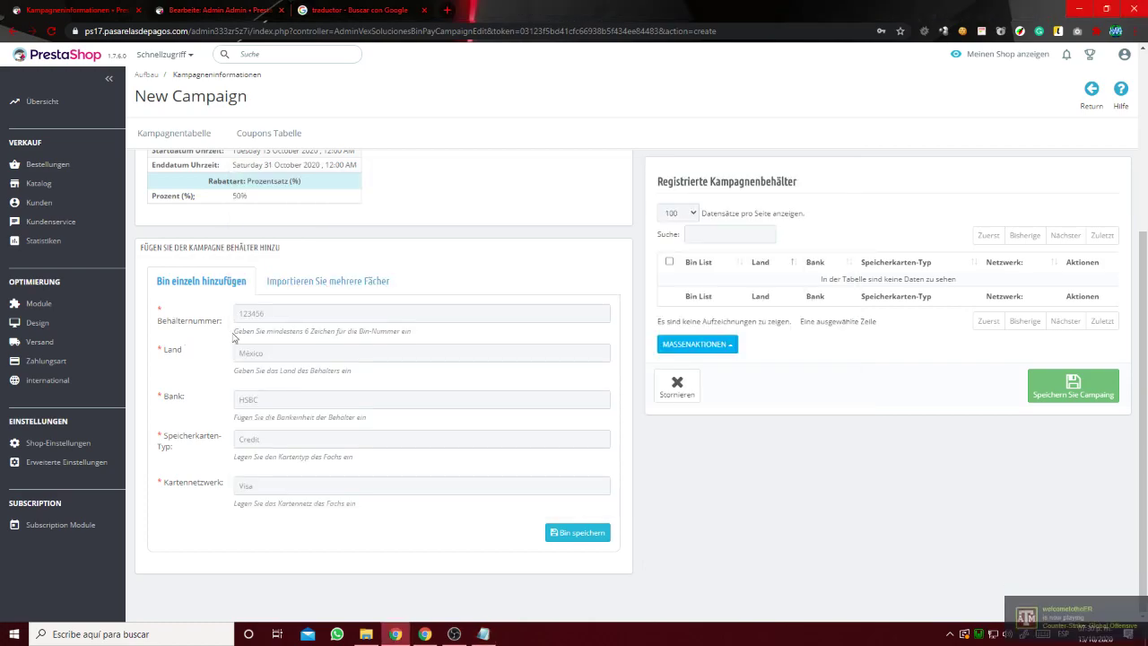
left_click(274, 314)
type("4000000")
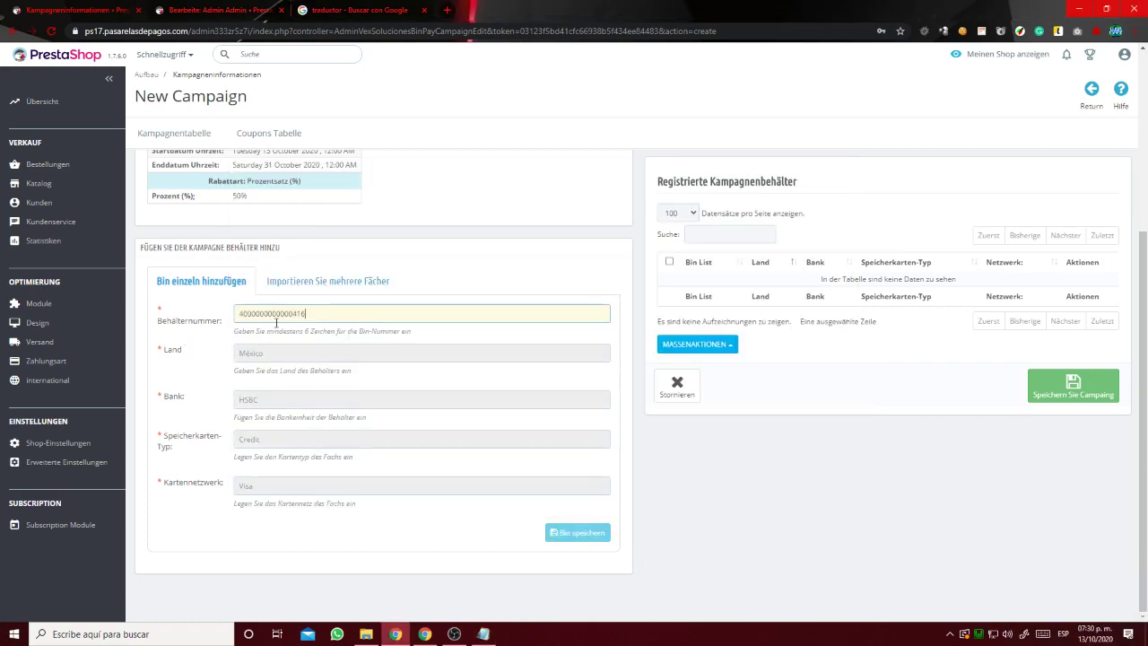
key("BackSpace")
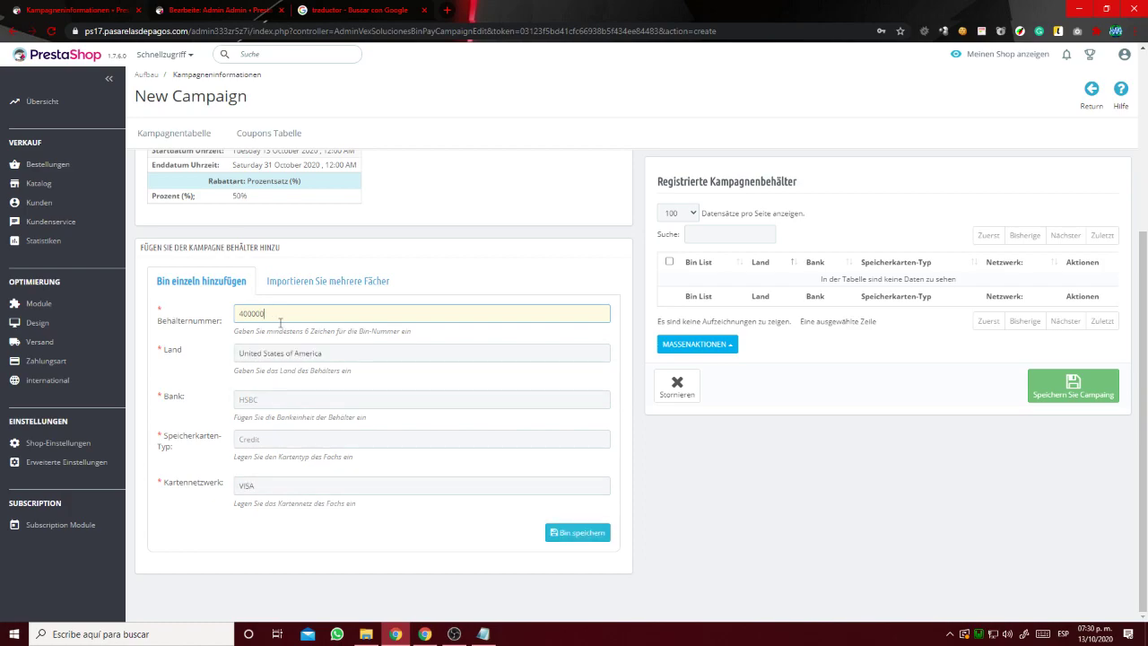
left_click(296, 398)
left_click(290, 443)
left_click(289, 440)
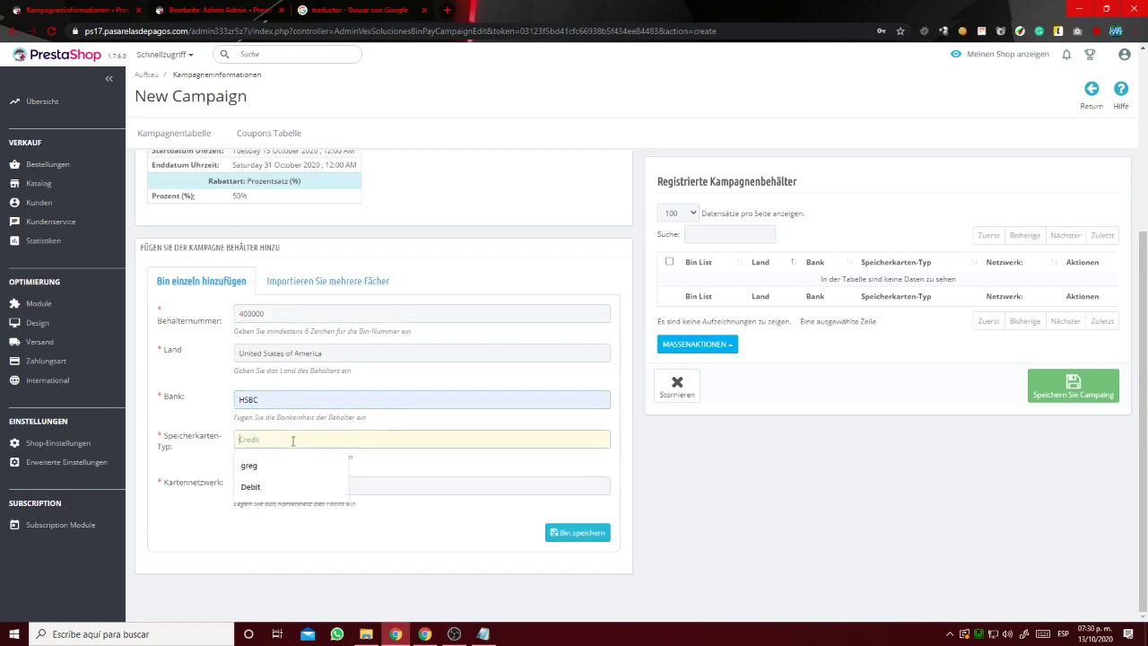
left_click(278, 485)
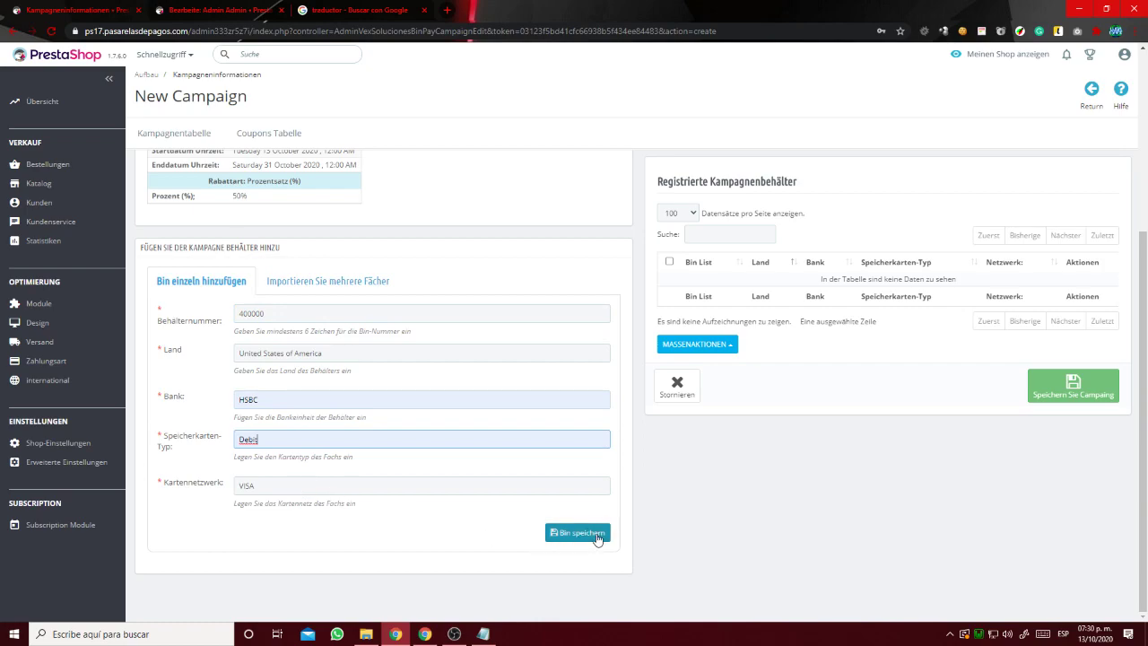
left_click(574, 532)
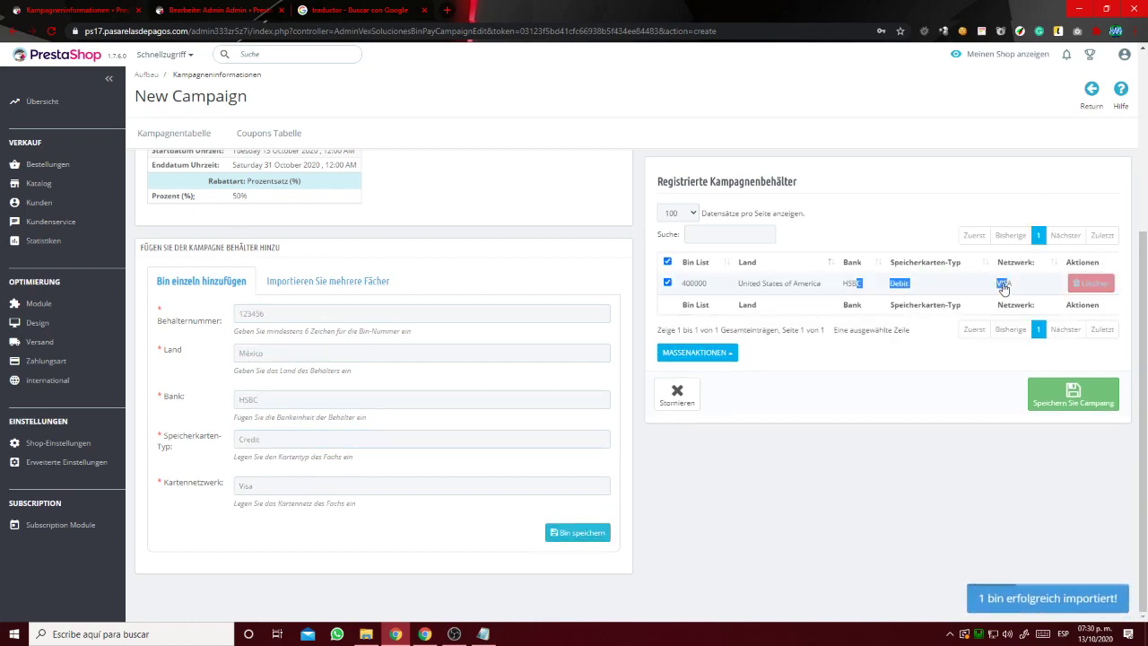
scroll(415, 347, "up", 3)
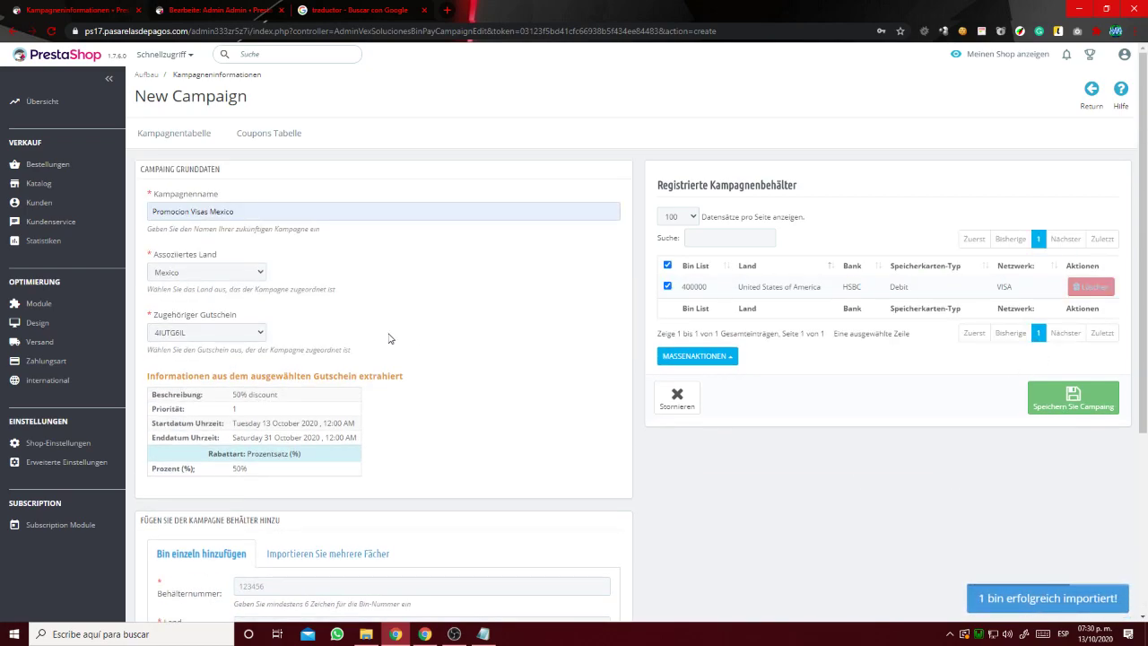
Save the Promocion Visas Mexico campaign and switch to the storefront window.
left_click(1079, 396)
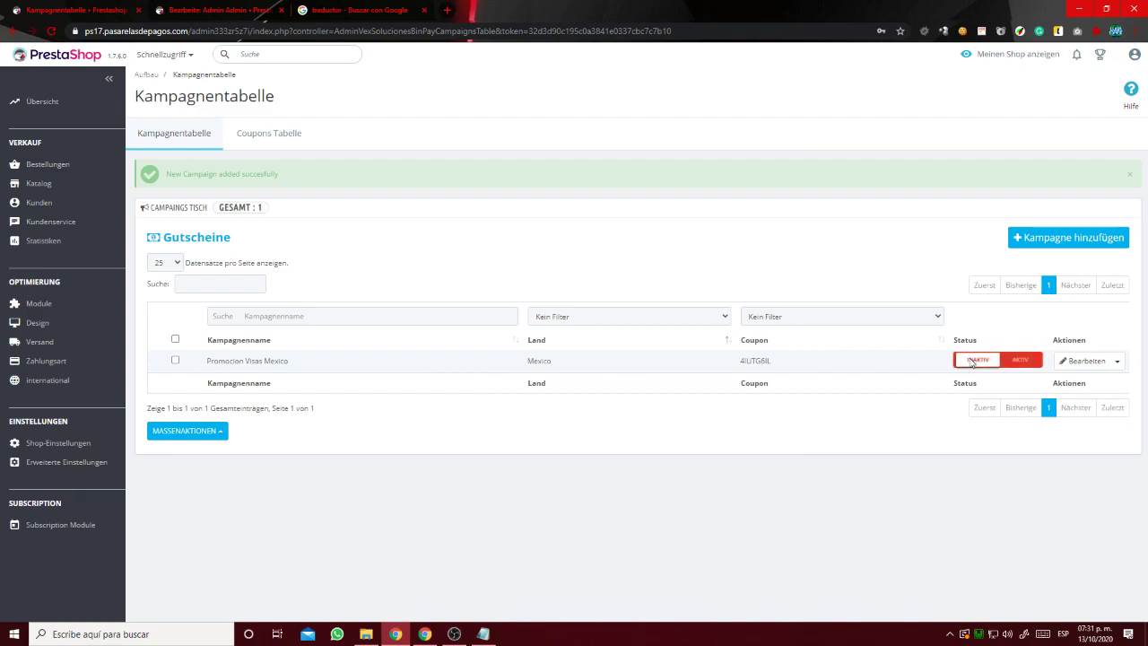
left_click(425, 635)
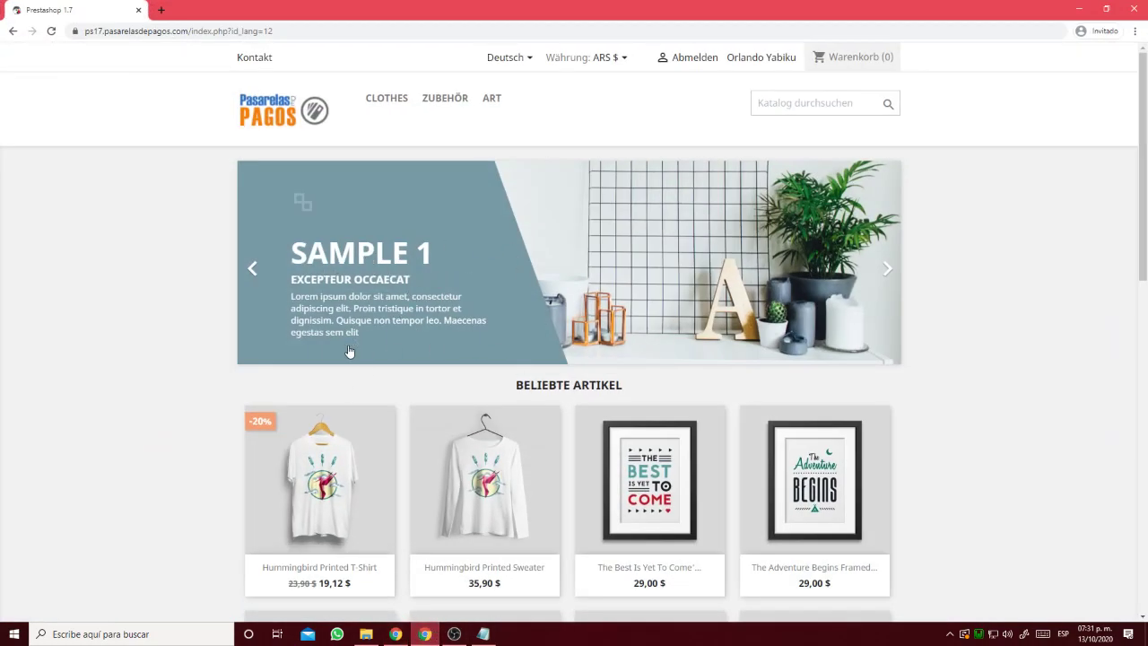
Add the Hummingbird printed t-shirt to the cart and proceed to checkout.
scroll(350, 353, "down", 1)
left_click(305, 415)
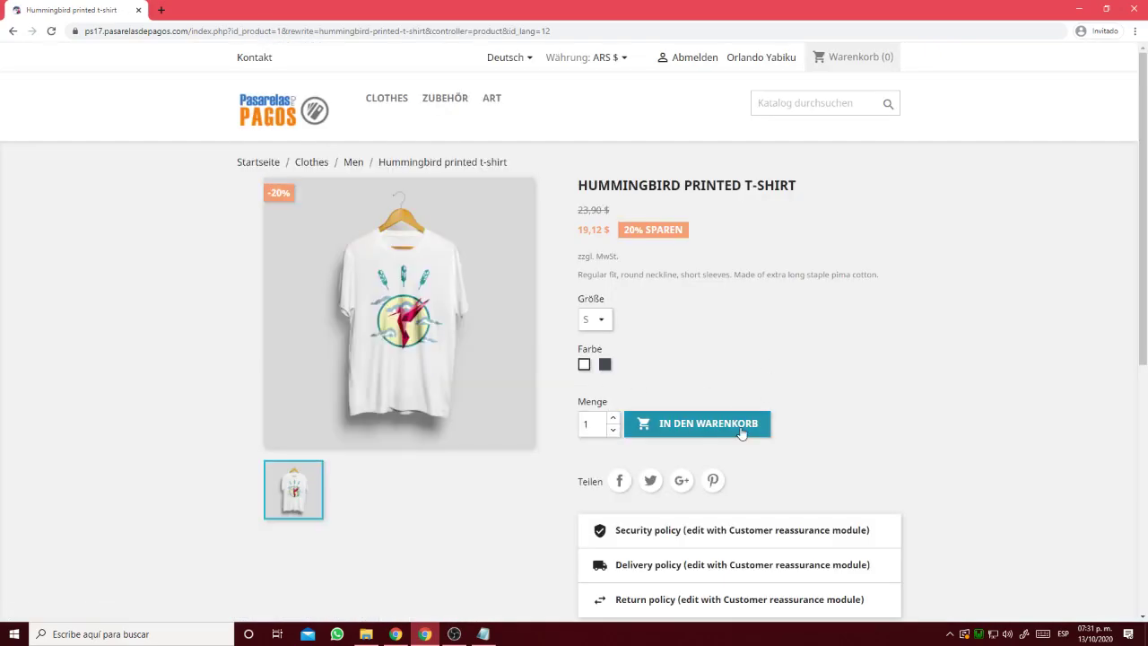
left_click(659, 418)
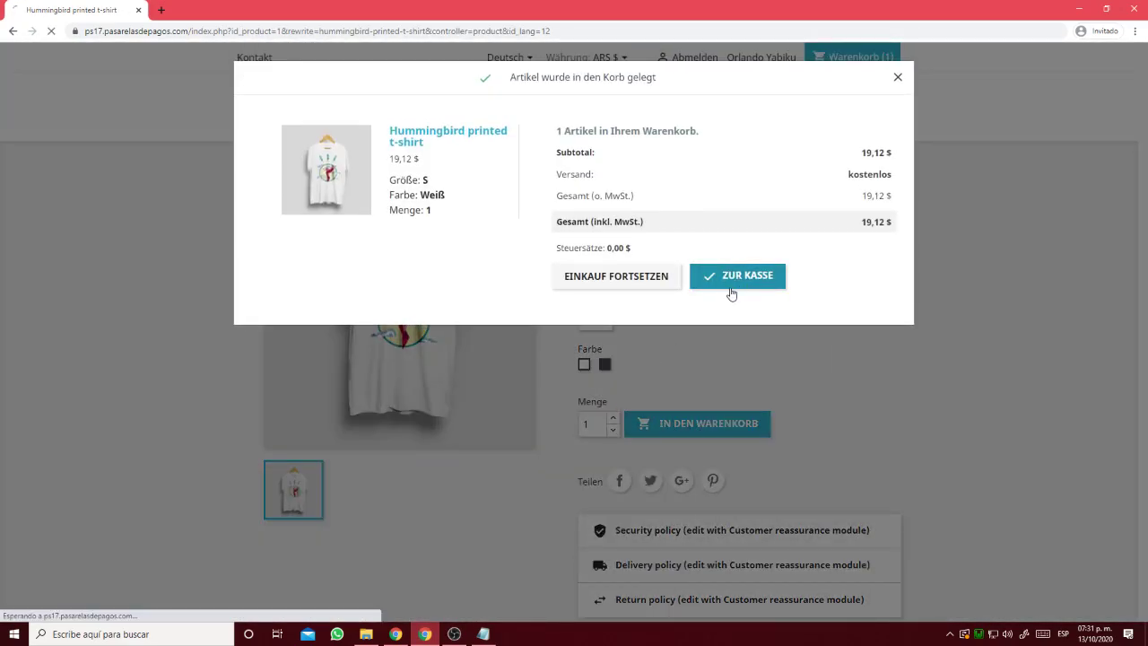
left_click(730, 289)
left_click(781, 318)
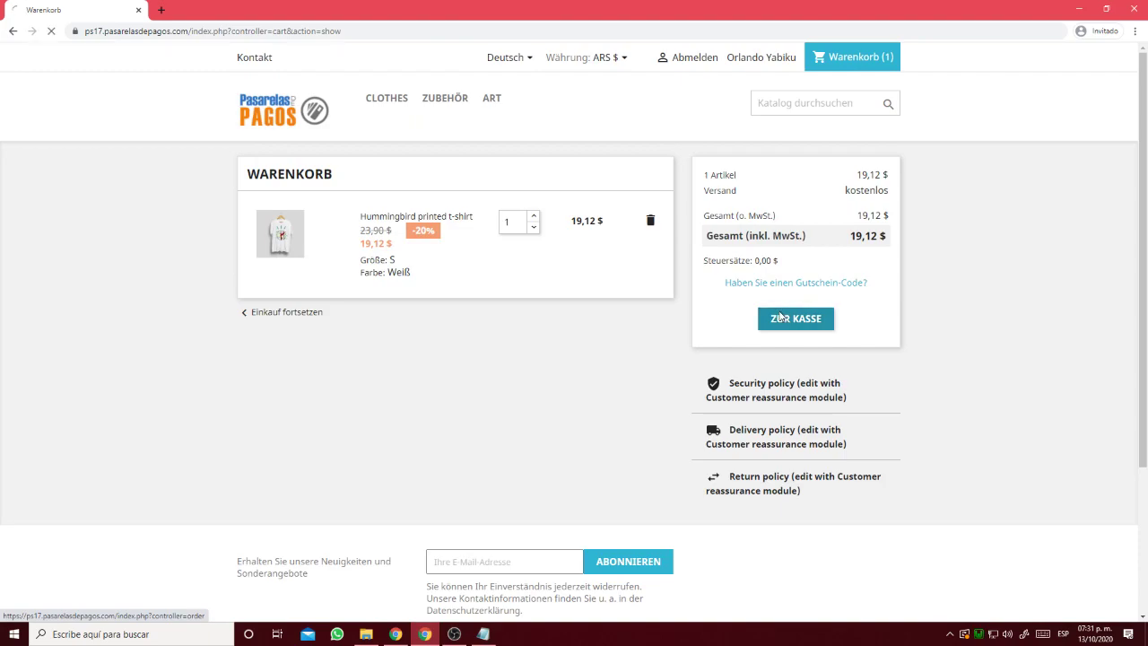
Confirm the Mexico delivery address and shipping, then choose PayU as payment.
left_click(490, 221)
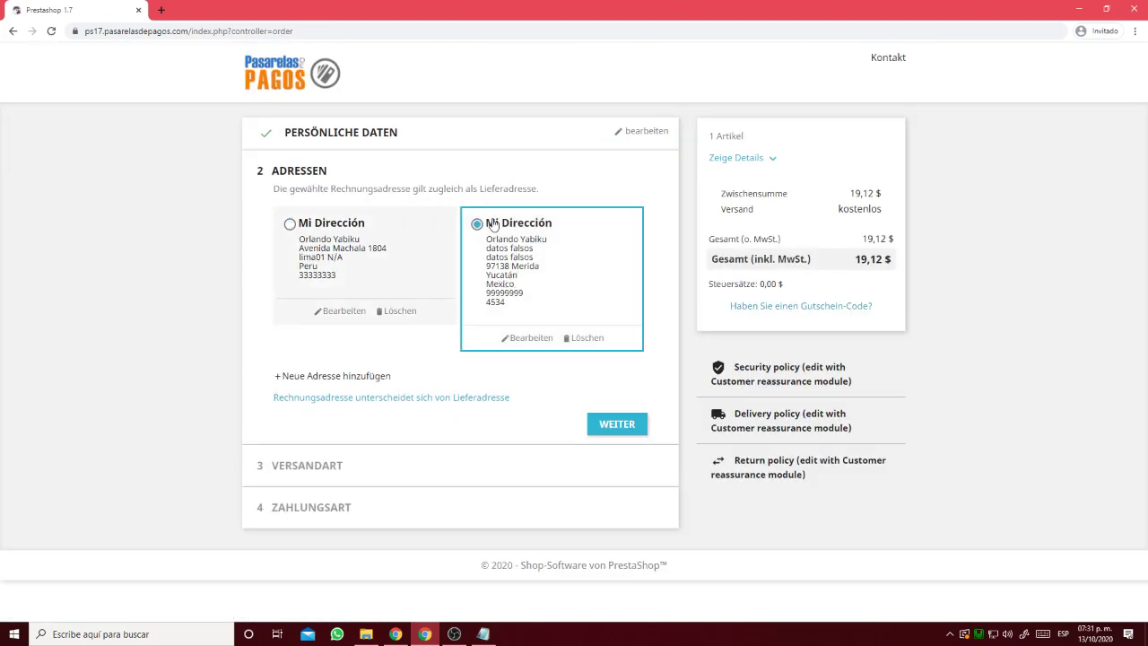
left_click_drag(529, 286, 488, 287)
left_click(621, 426)
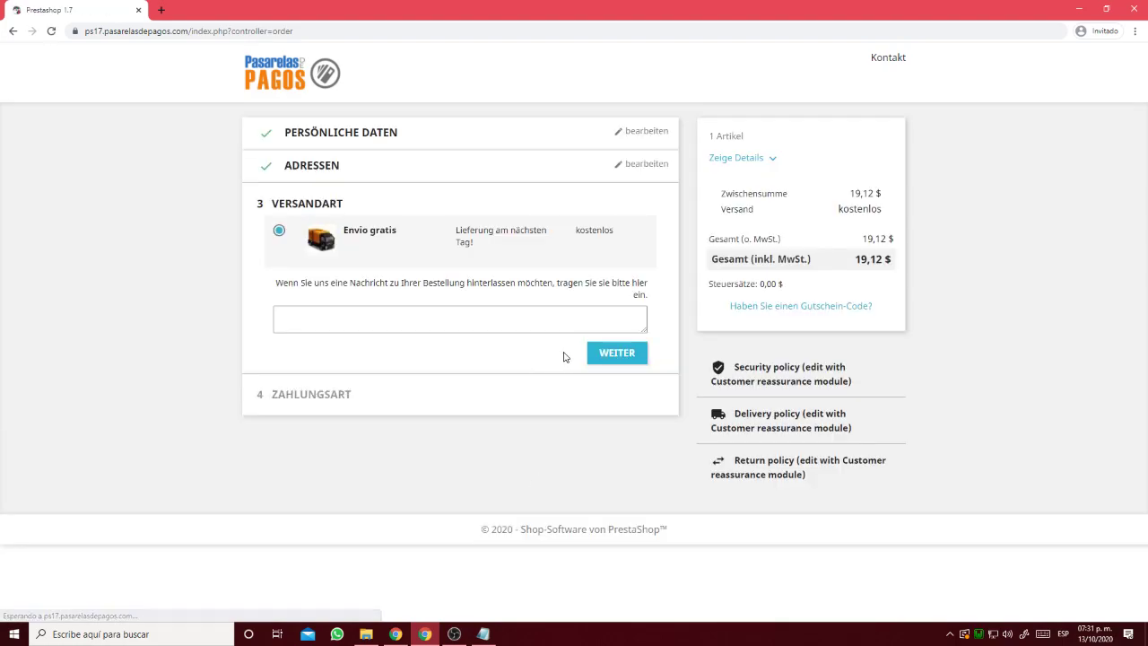
left_click(597, 353)
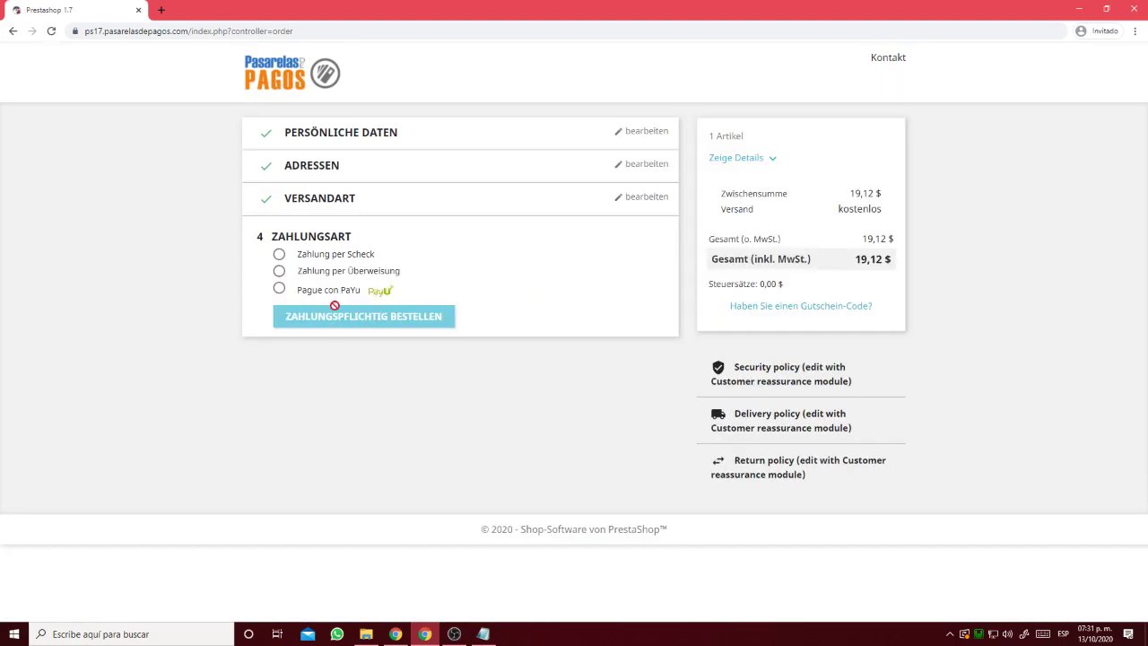
left_click(337, 294)
Copy the 400000 test card number from the notes into the PayU card field.
left_click(485, 634)
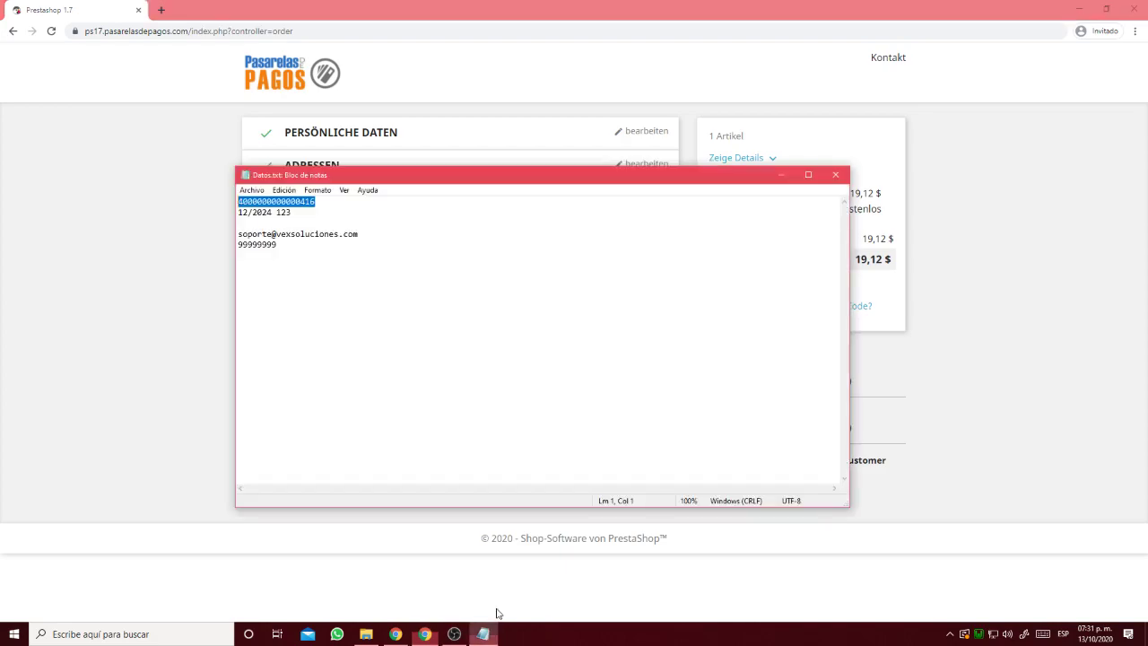
left_click_drag(323, 202, 198, 202)
key("ctrl+c")
left_click(178, 316)
left_click(367, 357)
key("ctrl+v")
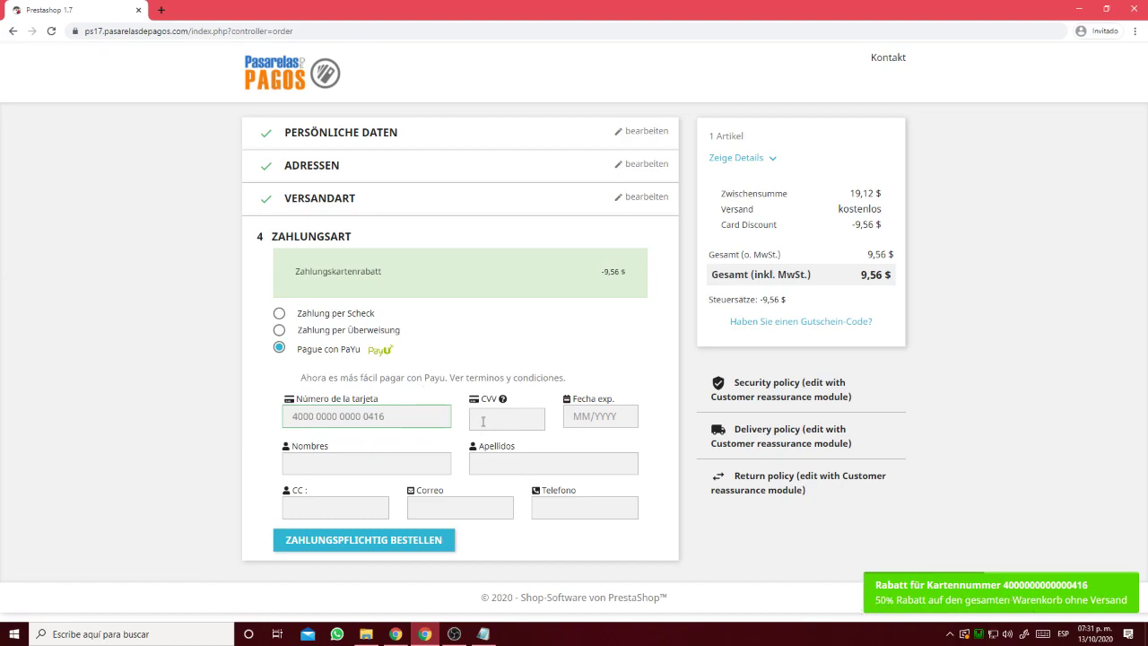
Fill in the CVV, expiry month 12, cardholder's name and CC identity number.
left_click(505, 413)
left_click(601, 416)
type("12/2024")
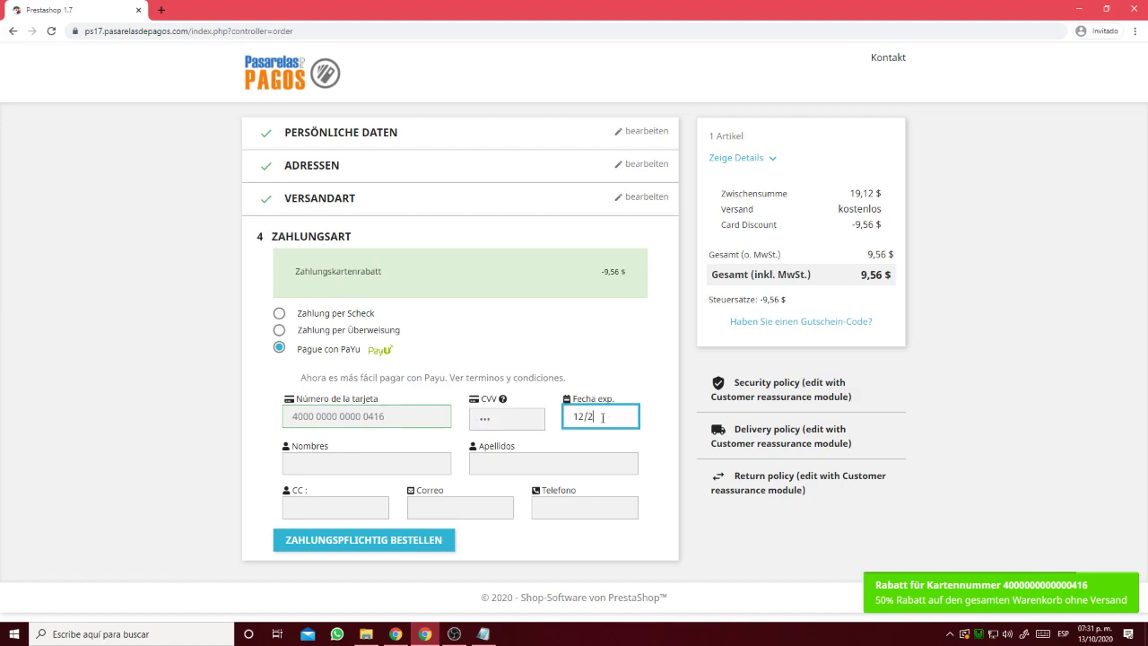
left_click(330, 464)
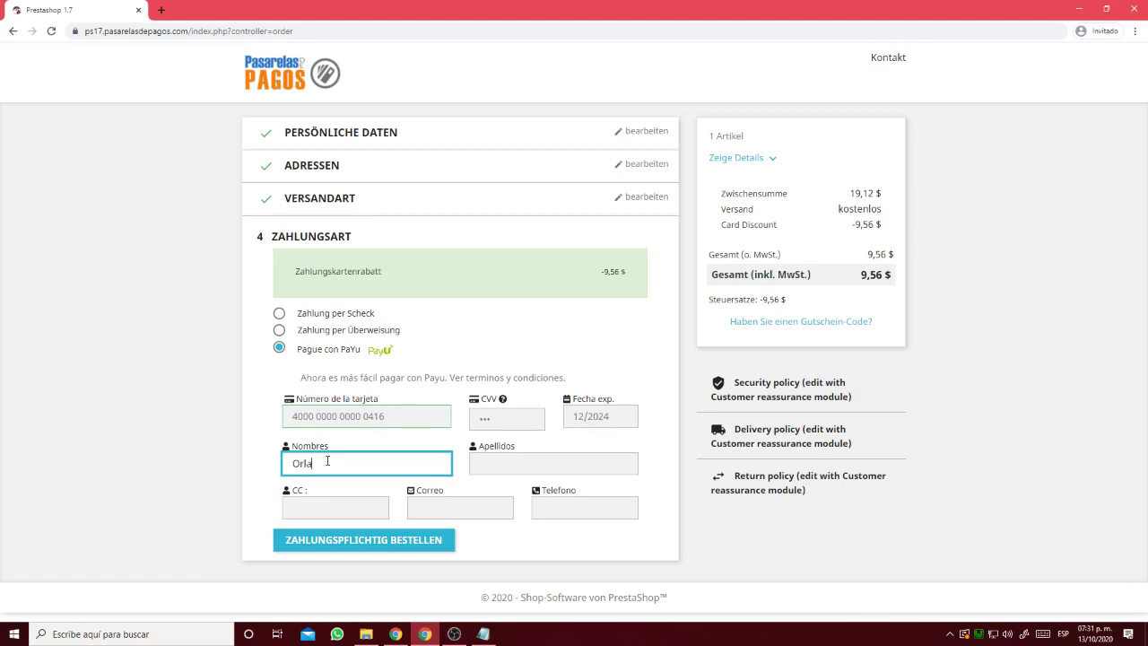
left_click(525, 459)
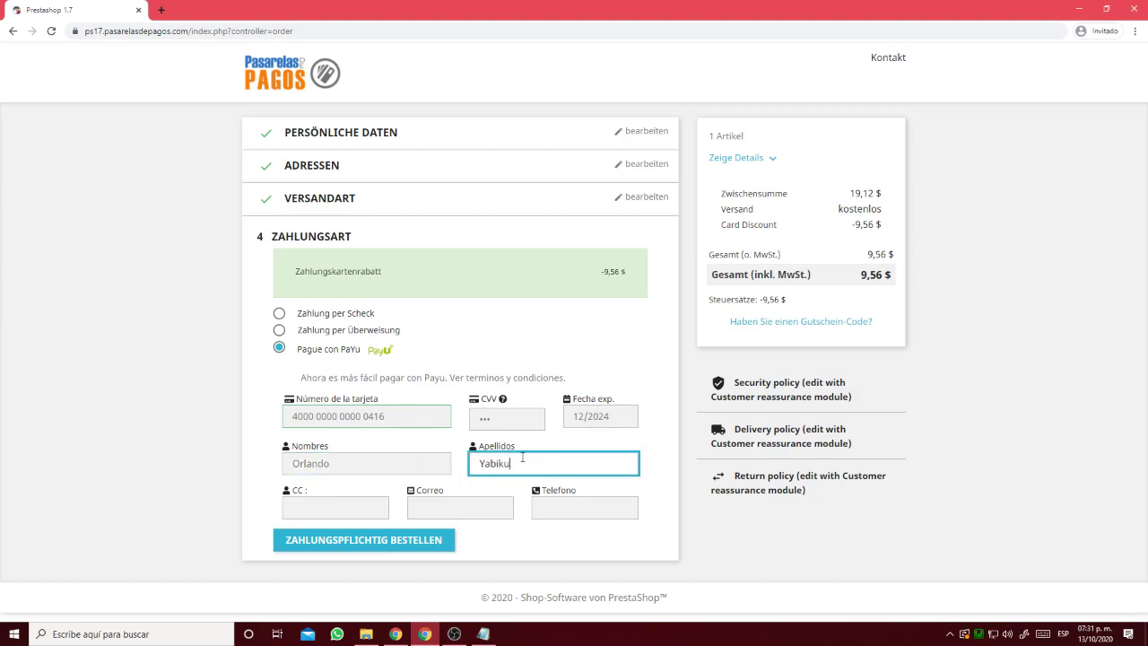
left_click(339, 500)
left_click(443, 506)
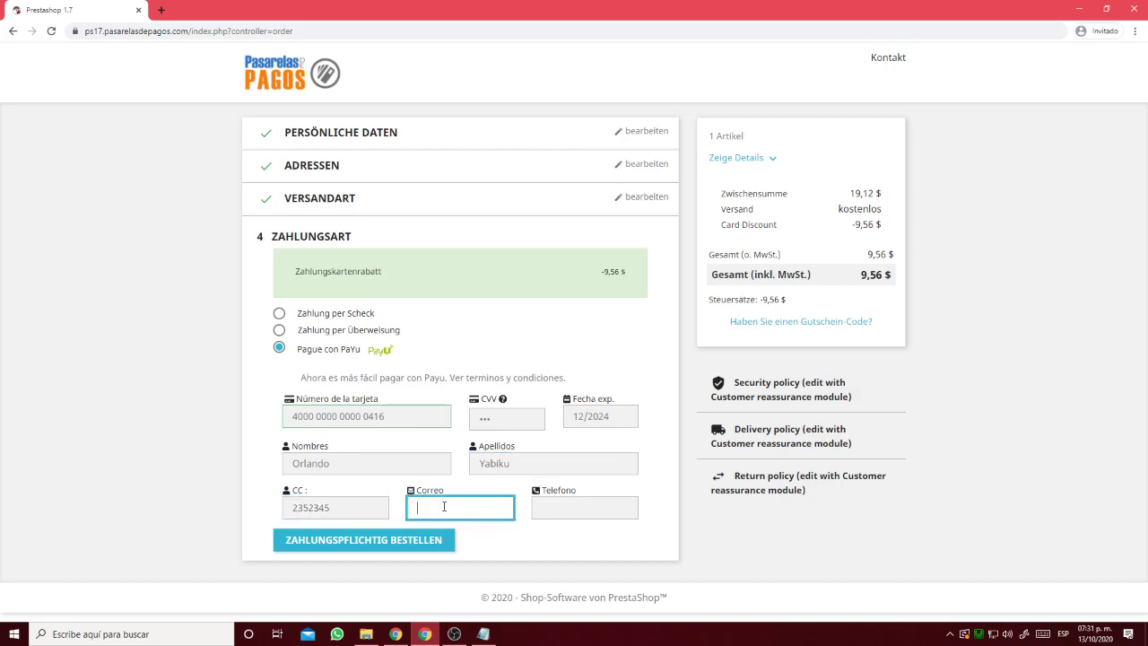
Copy the contact e-mail from the notes into the form and enter the phone number.
left_click(483, 634)
left_click_drag(358, 234, 206, 246)
key("ctrl+c")
left_click(460, 513)
key("ctrl+v")
left_click(605, 507)
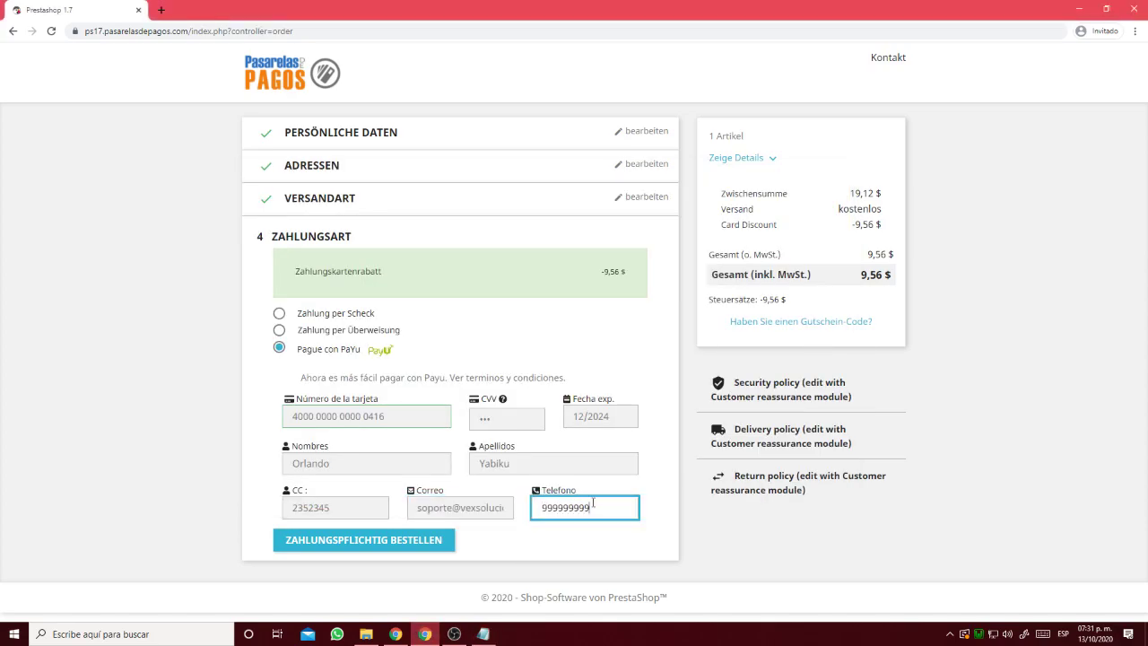
Verify the -9,56 $ card discount, place the order, and check the 9,56 $ total.
left_click_drag(599, 271, 633, 272)
left_click_drag(852, 224, 893, 231)
left_click(427, 539)
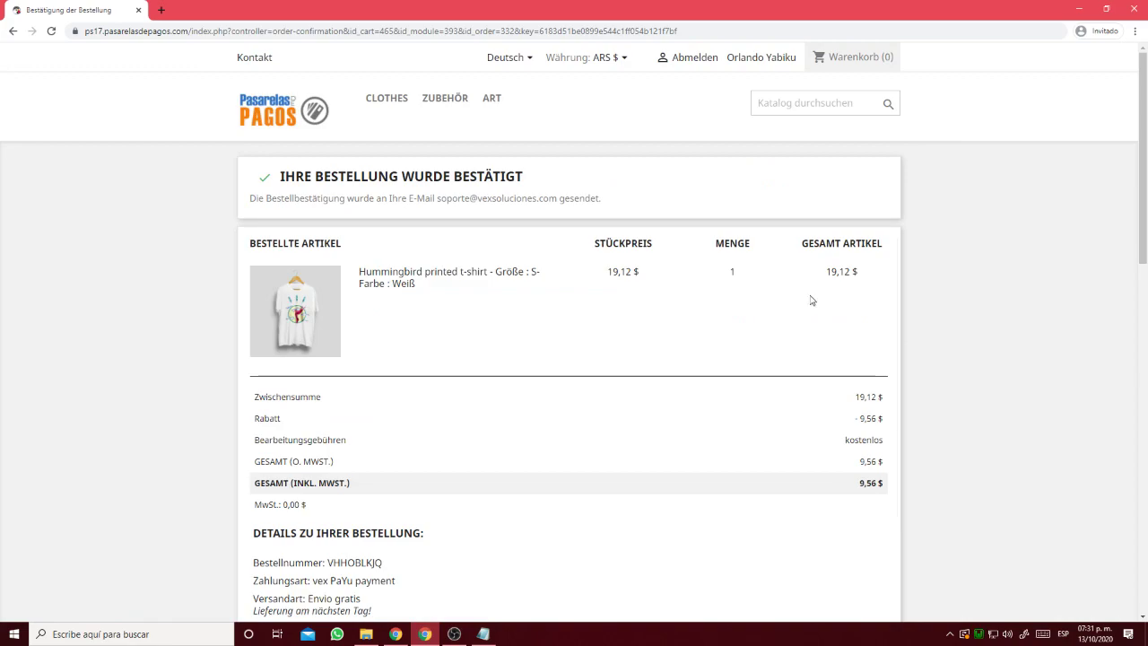
left_click_drag(826, 271, 845, 271)
left_click_drag(857, 397, 868, 418)
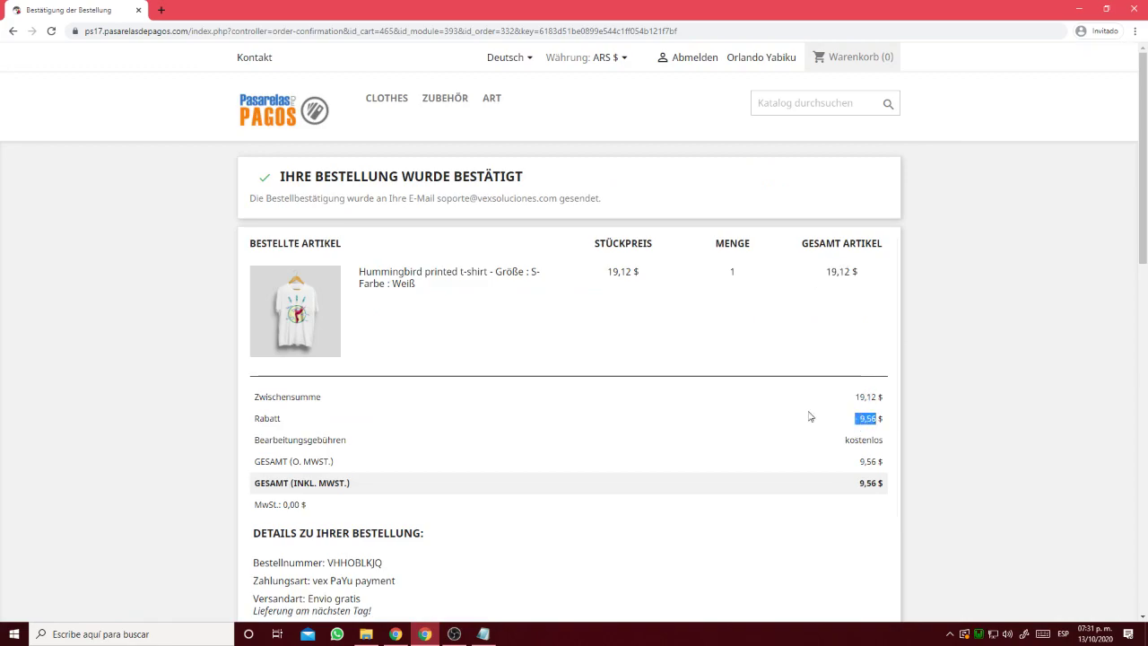